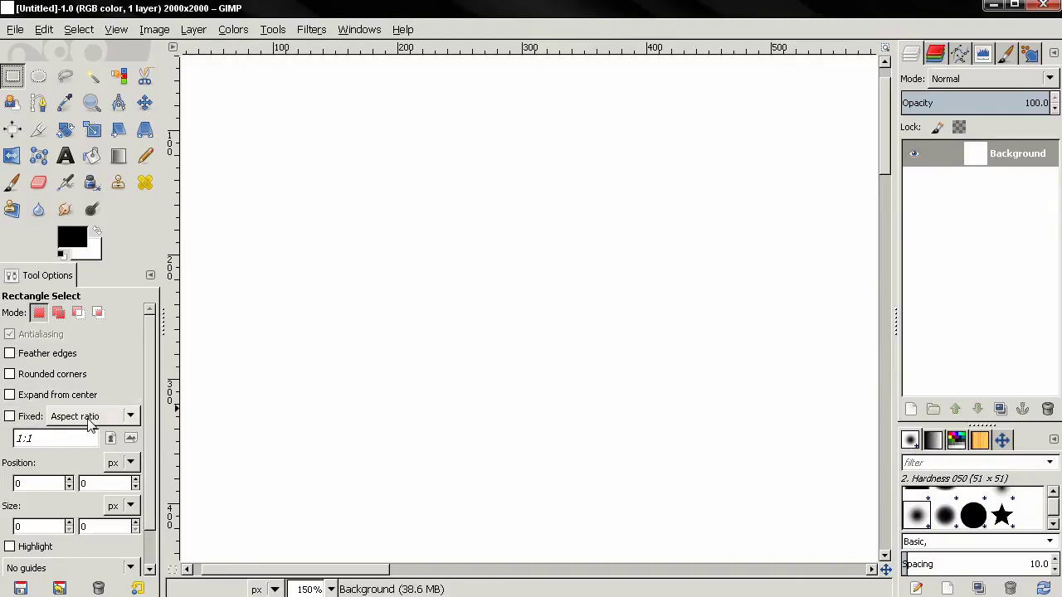
- Draw a rectangular selection about 280 × 222 px on the blank canvas
{"action": "left_click", "coordinate": [91, 417]}
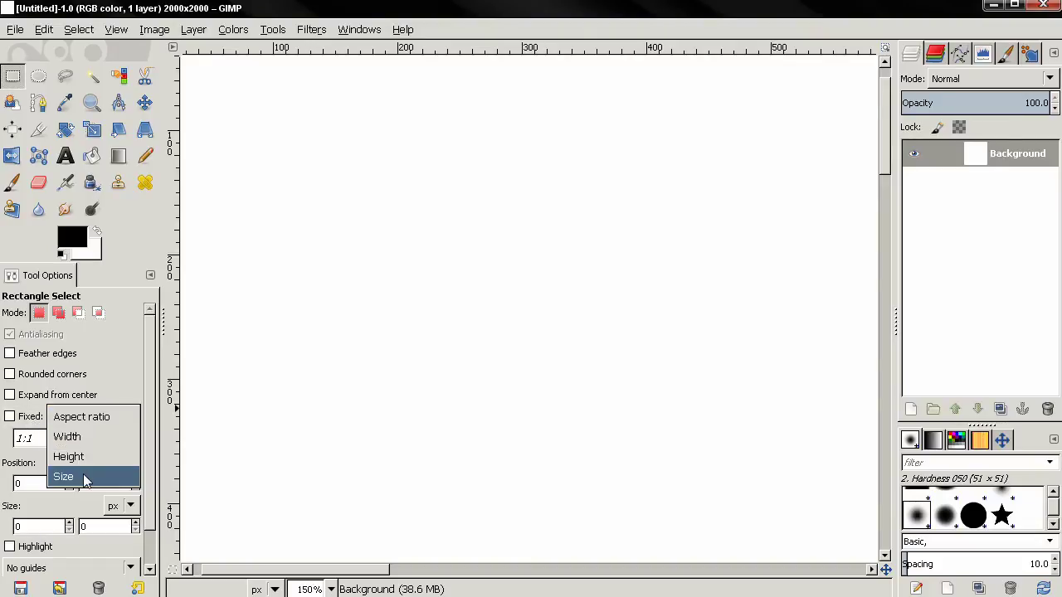
{"action": "left_click", "coordinate": [12, 421]}
{"action": "left_click_drag", "start_coordinate": [310, 158], "coordinate": [657, 434]}
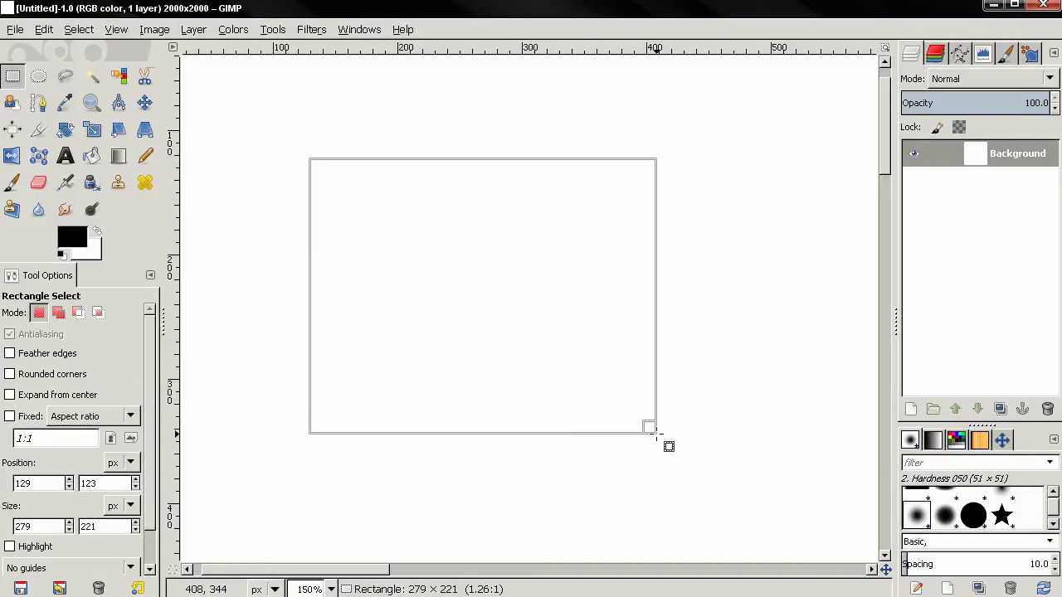
- Lock the selection to its current aspect ratio and resize it from its lower-right corner to about 259 × 206 px
{"action": "left_click", "coordinate": [10, 417]}
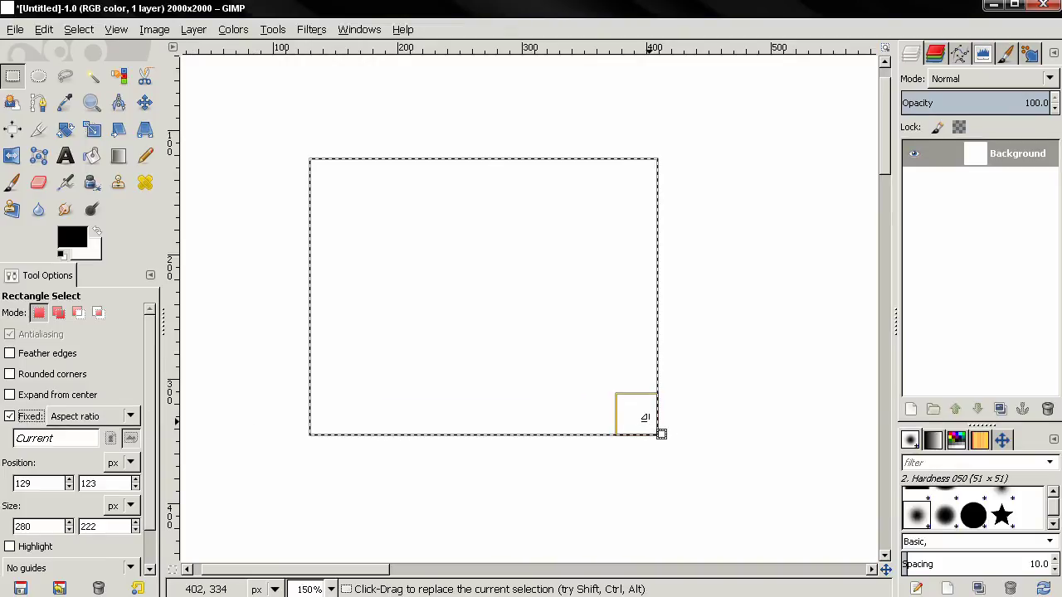
{"action": "left_click_drag", "start_coordinate": [648, 421], "coordinate": [706, 230]}
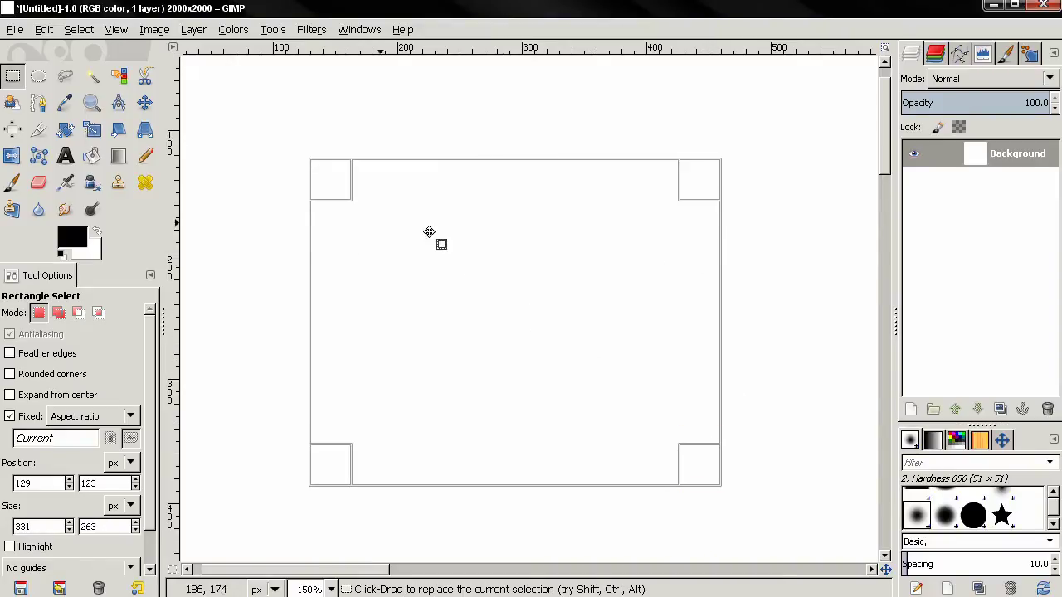
{"action": "left_click_drag", "start_coordinate": [694, 472], "coordinate": [607, 353]}
- Fix the selection's width at 100 px and resize it to a height of about 164 px
{"action": "left_click", "coordinate": [91, 415]}
{"action": "left_click", "coordinate": [100, 433]}
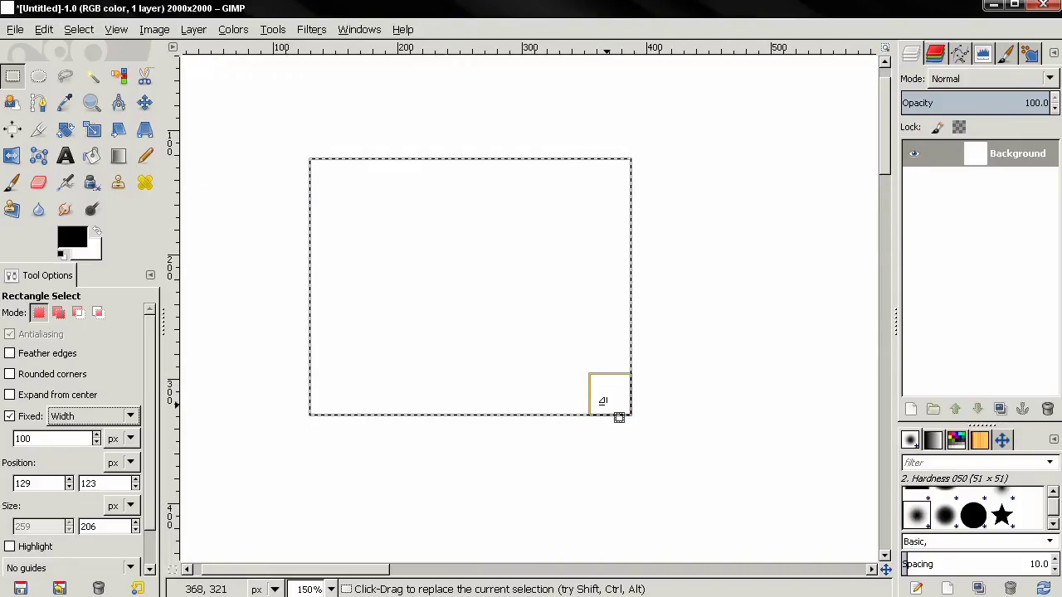
{"action": "left_click_drag", "start_coordinate": [619, 418], "coordinate": [543, 398]}
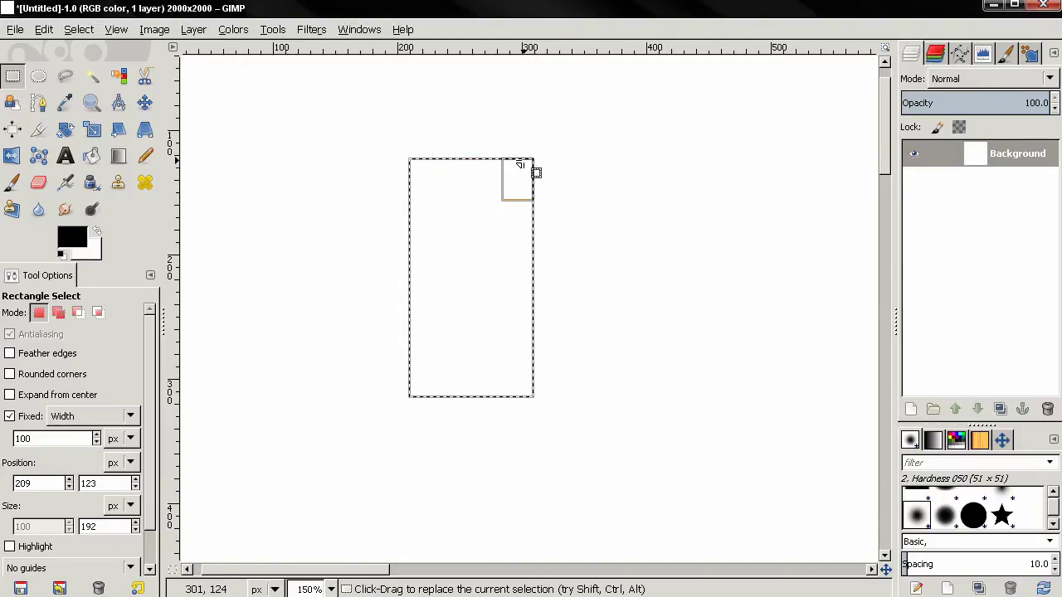
{"action": "left_click_drag", "start_coordinate": [529, 393], "coordinate": [467, 371]}
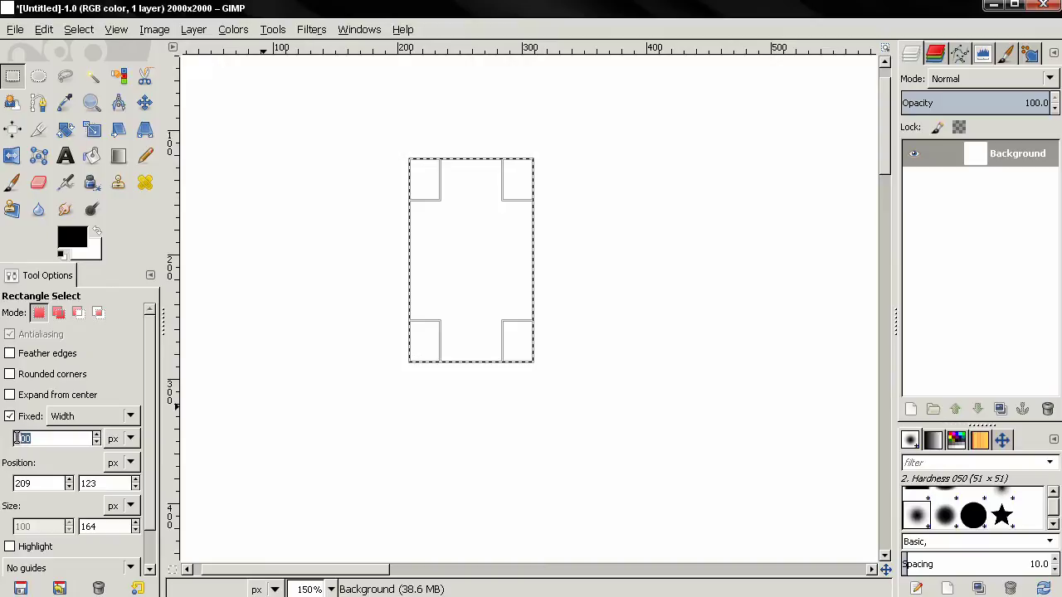
- Change the fixed width to 150 px and stretch the selection to a height of about 244 px
{"action": "type", "text": "15"}
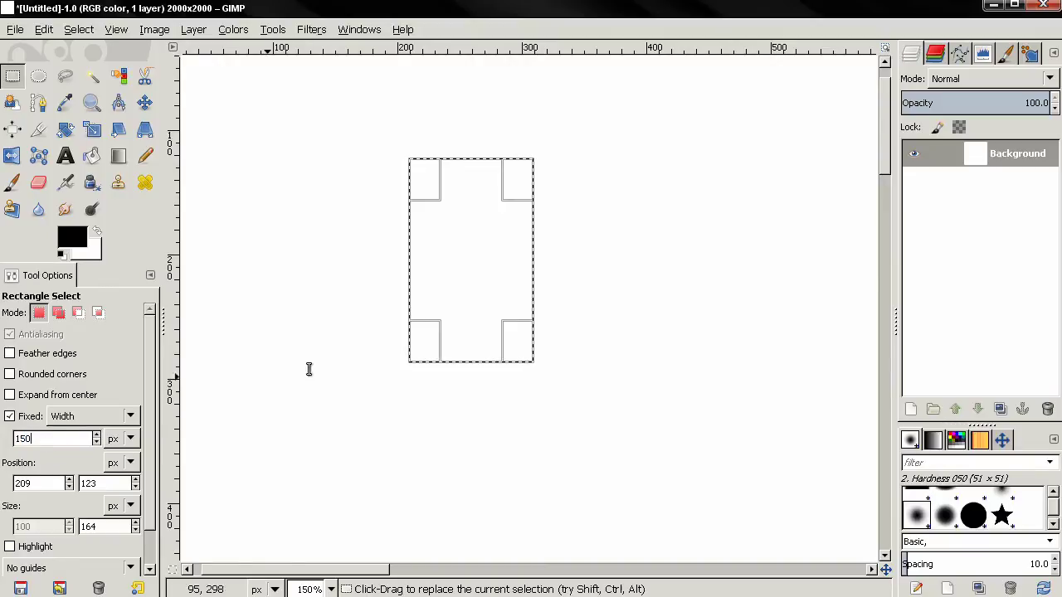
{"action": "mouse_move", "coordinate": [518, 349]}
{"action": "left_mouse_down"}
{"action": "mouse_move", "coordinate": [510, 334]}
{"action": "mouse_move", "coordinate": [508, 356]}
{"action": "left_mouse_up"}
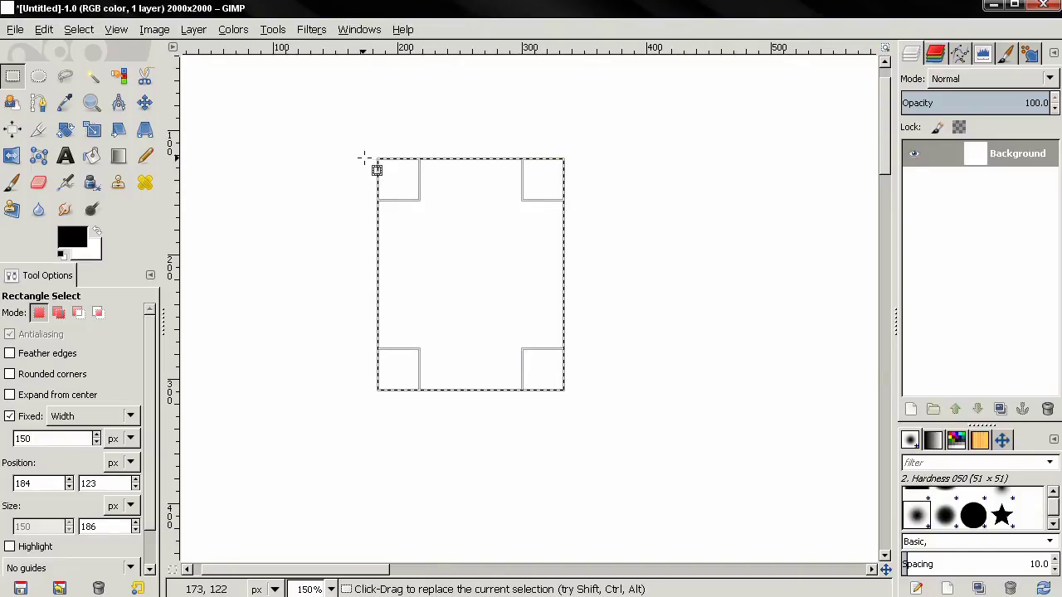
{"action": "left_click_drag", "start_coordinate": [492, 359], "coordinate": [496, 434]}
- Fix the selection's height at 100 px and widen it to about 271 px
{"action": "left_click", "coordinate": [80, 416]}
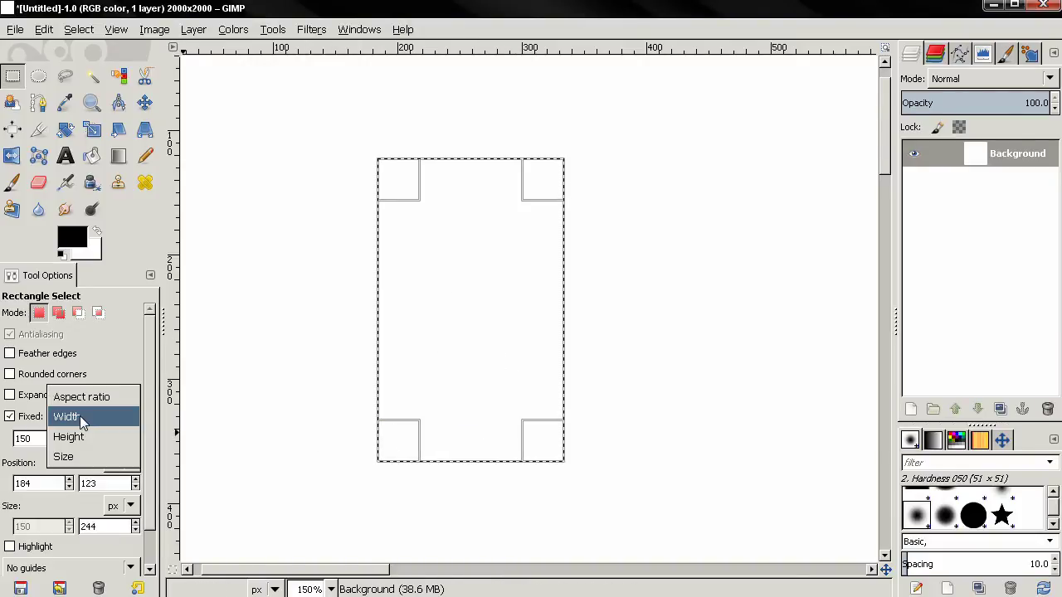
{"action": "left_click", "coordinate": [80, 437]}
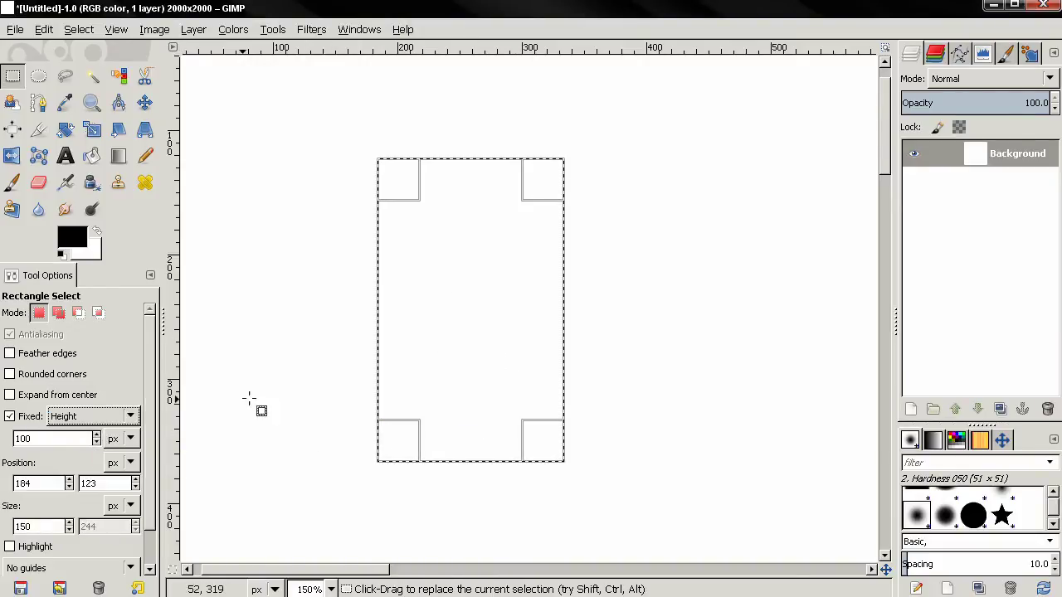
{"action": "left_click_drag", "start_coordinate": [524, 443], "coordinate": [691, 340]}
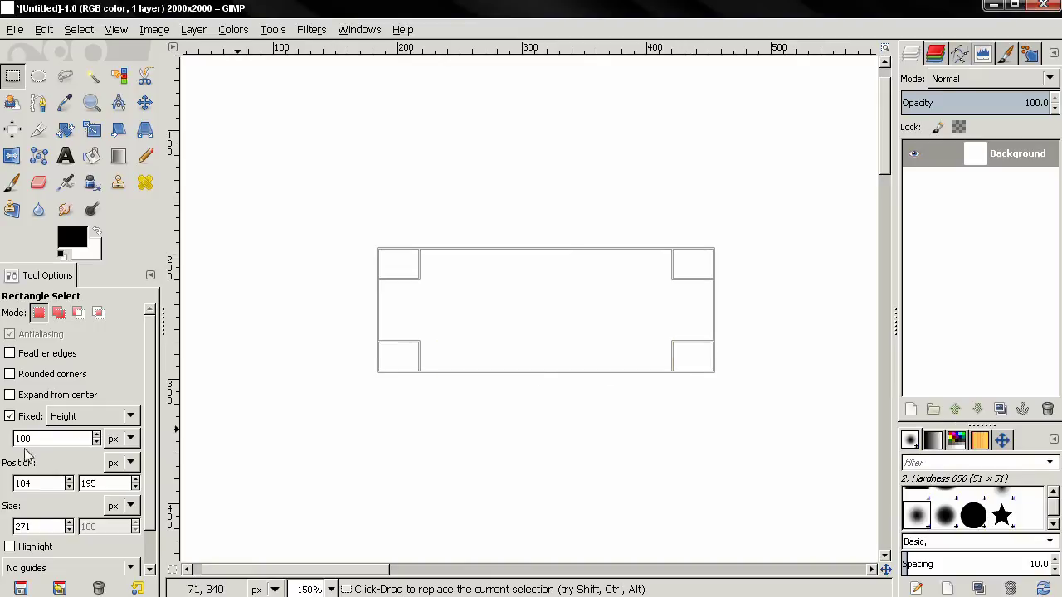
- Fix the selection's size at 100x100 px and move the square to about X 261, Y 219
{"action": "left_click", "coordinate": [71, 423]}
{"action": "left_click", "coordinate": [59, 435]}
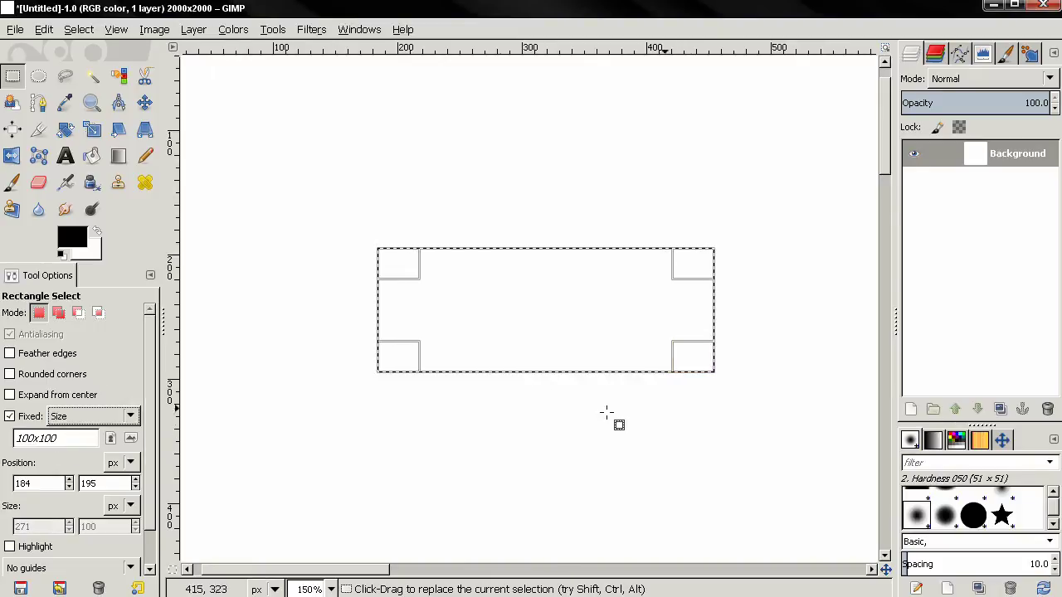
{"action": "left_click_drag", "start_coordinate": [703, 376], "coordinate": [655, 355]}
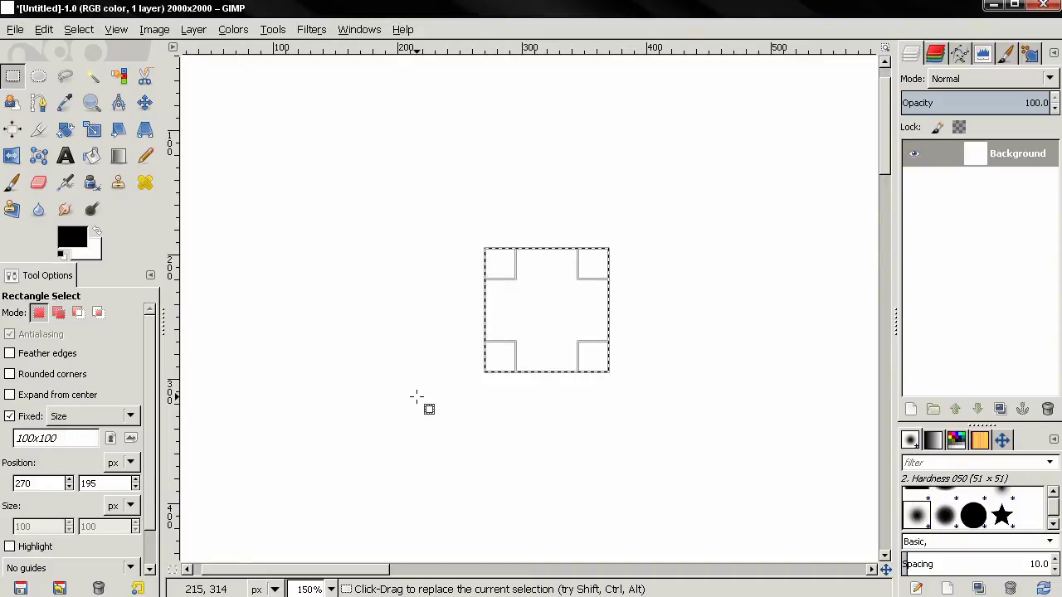
{"action": "mouse_move", "coordinate": [597, 360]}
{"action": "left_mouse_down"}
{"action": "mouse_move", "coordinate": [593, 372]}
{"action": "mouse_move", "coordinate": [595, 356]}
{"action": "left_mouse_up"}
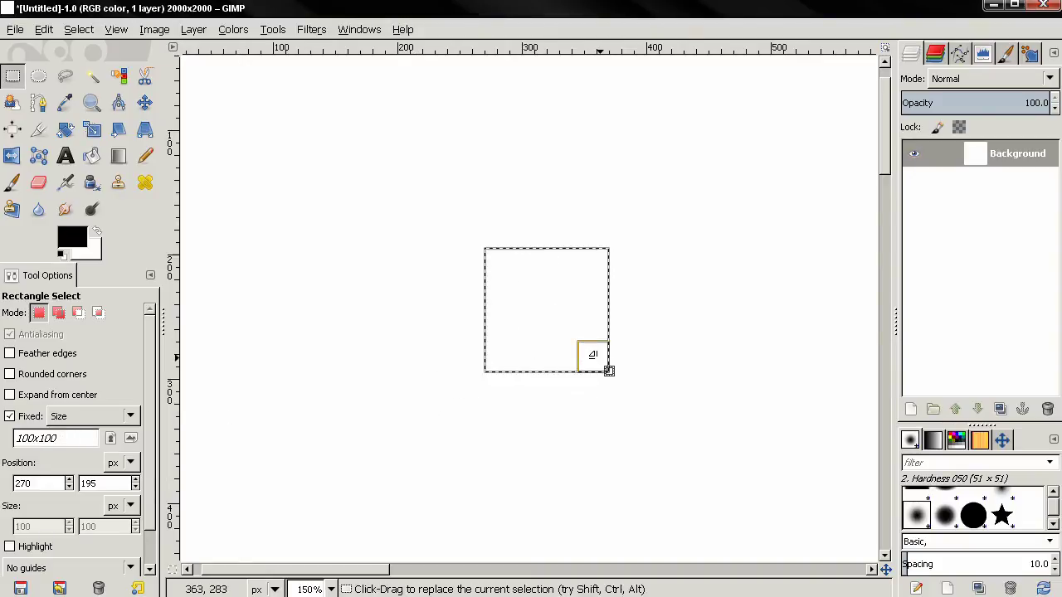
{"action": "left_click_drag", "start_coordinate": [550, 317], "coordinate": [526, 292]}
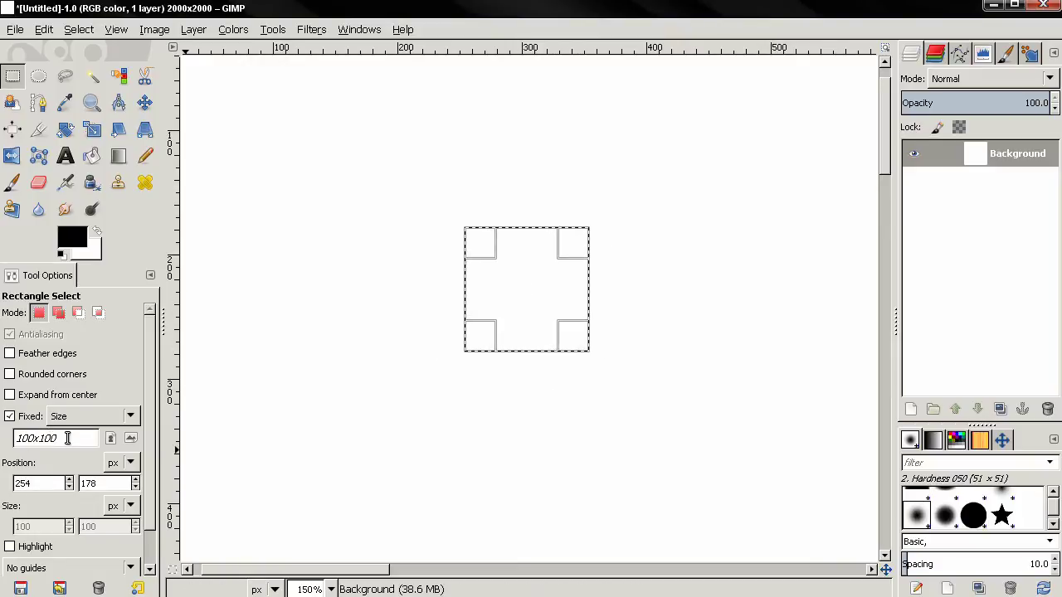
{"action": "left_click_drag", "start_coordinate": [526, 272], "coordinate": [438, 344]}
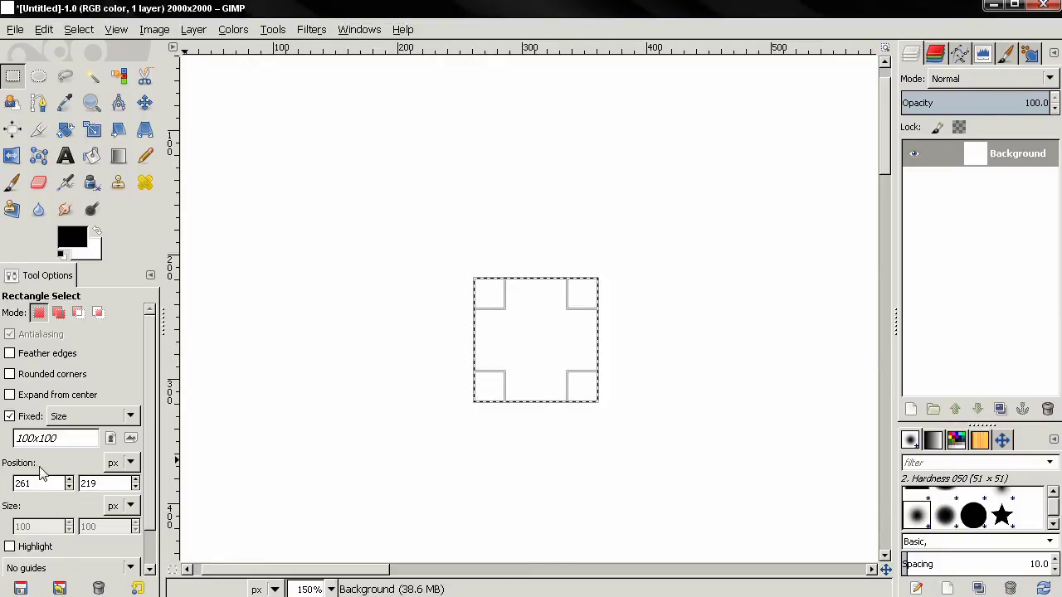
- Place the selection at the canvas origin by setting its position to 0, 0 px
{"action": "type", "text": "1"}
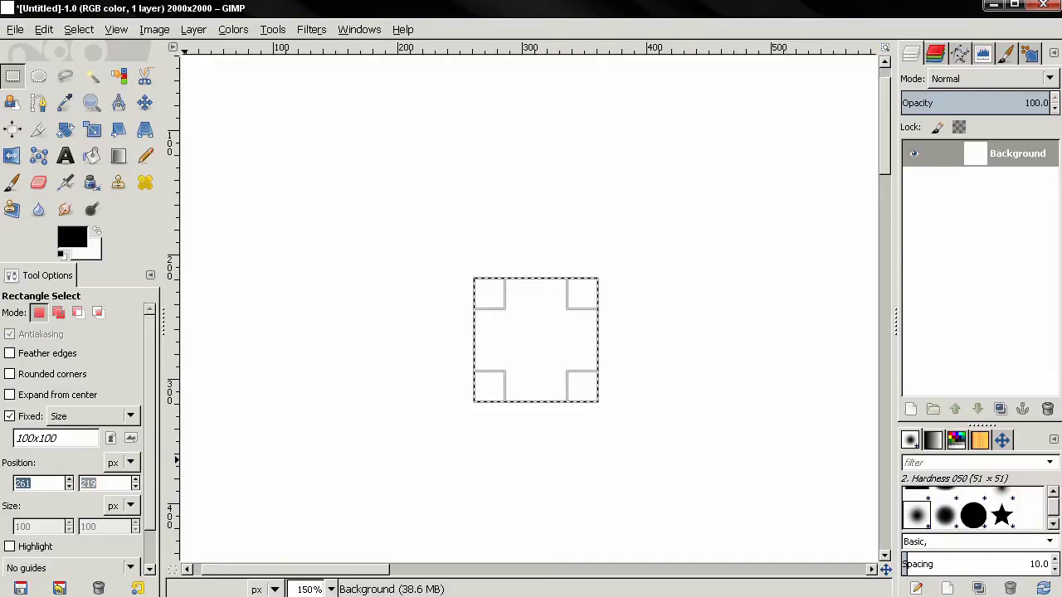
{"action": "type", "text": "0"}
{"action": "key", "text": "Tab"}
{"action": "type", "text": "0"}
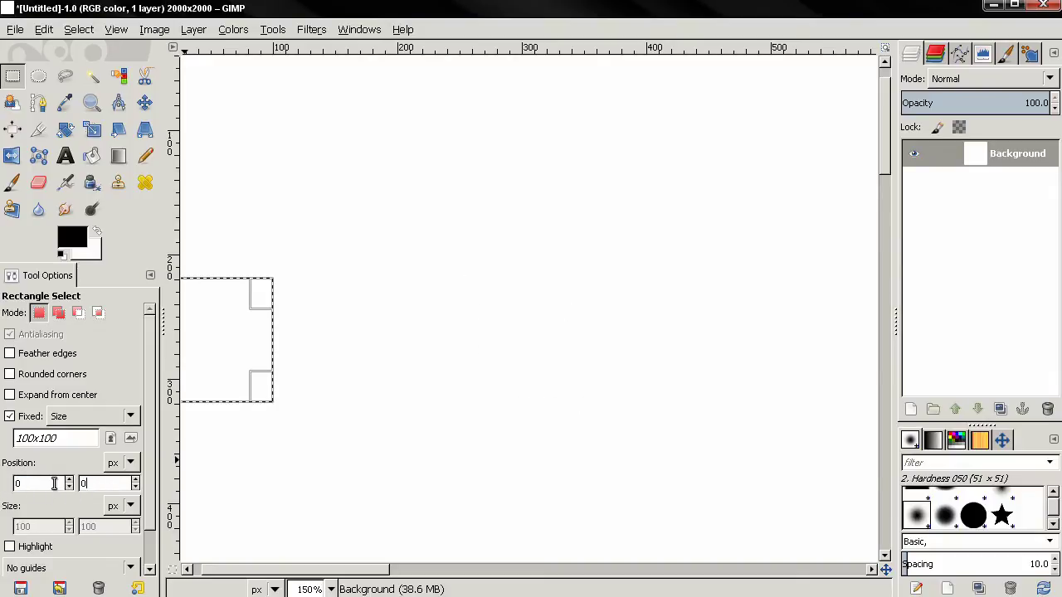
{"action": "key", "text": "Return"}
{"action": "scroll", "coordinate": [407, 417], "scroll_direction": "up", "scroll_amount": 3}
{"action": "scroll", "coordinate": [407, 417], "scroll_direction": "left", "scroll_amount": 3}
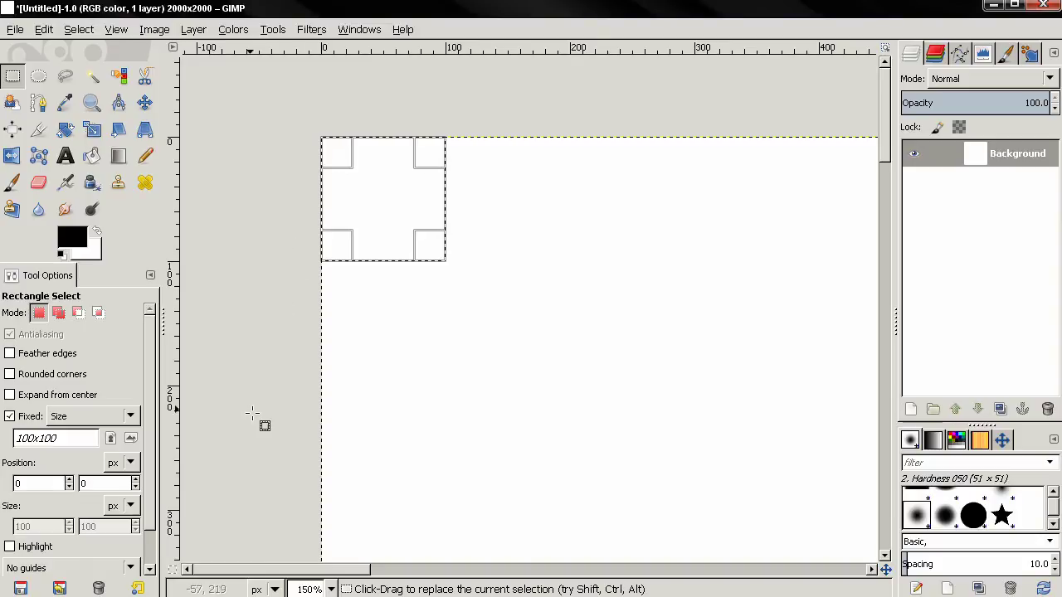
- Shift the selection away from the canvas corner by raising its position values to X 26 and Y 51 px
{"action": "left_click_drag", "start_coordinate": [274, 404], "coordinate": [221, 368]}
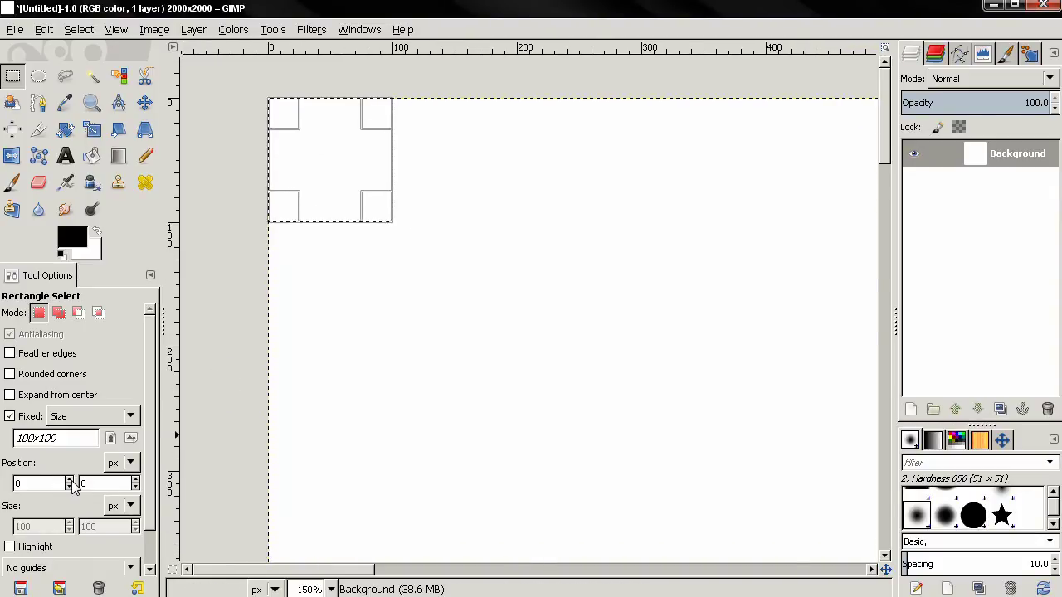
{"action": "scroll", "coordinate": [72, 483], "scroll_direction": "up", "scroll_amount": 11}
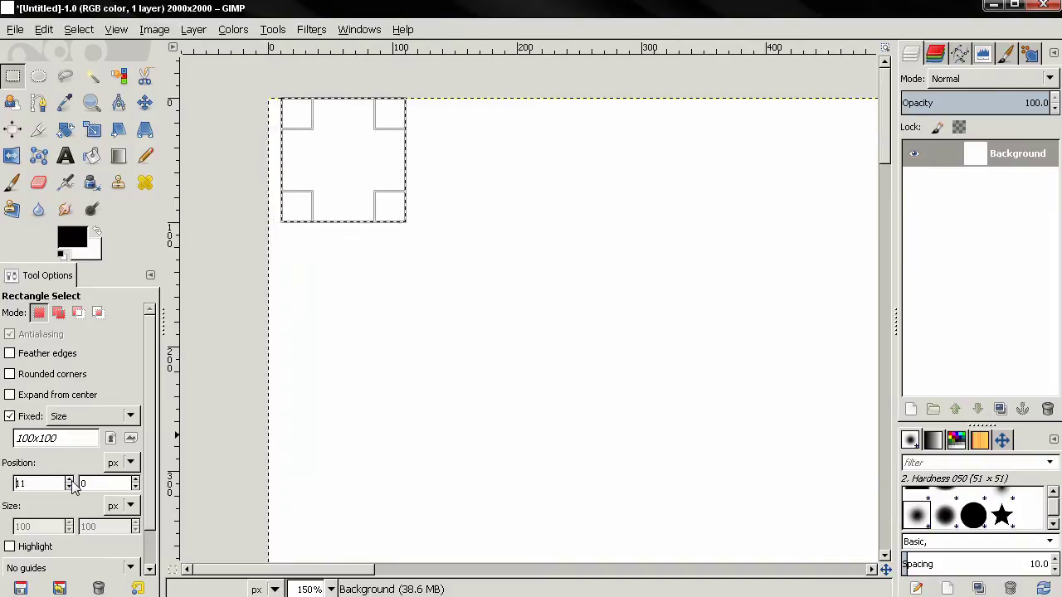
{"action": "scroll", "coordinate": [72, 486], "scroll_direction": "up", "scroll_amount": 12}
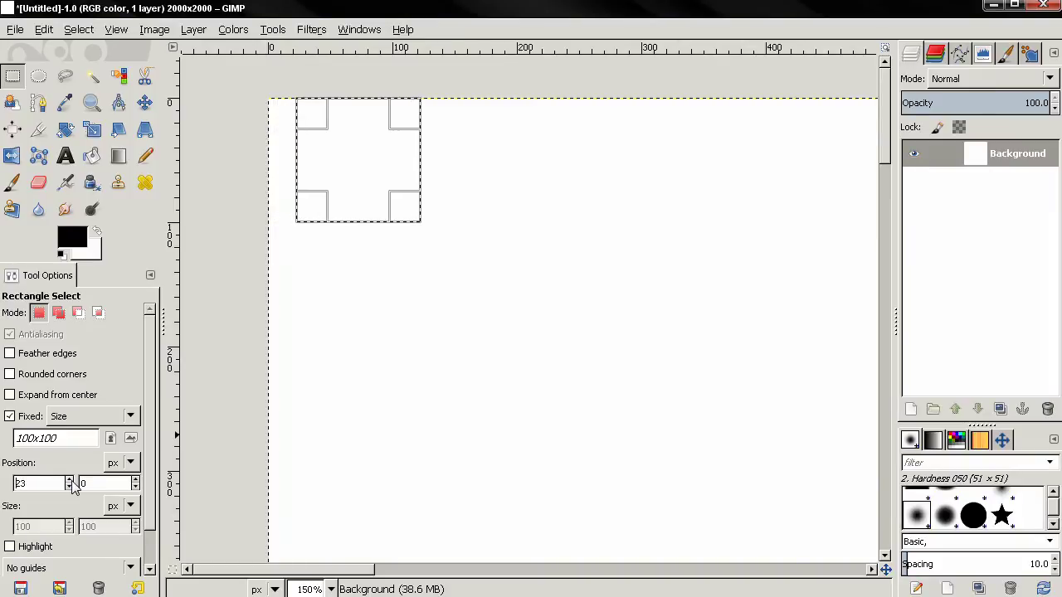
{"action": "scroll", "coordinate": [75, 485], "scroll_direction": "up", "scroll_amount": 3}
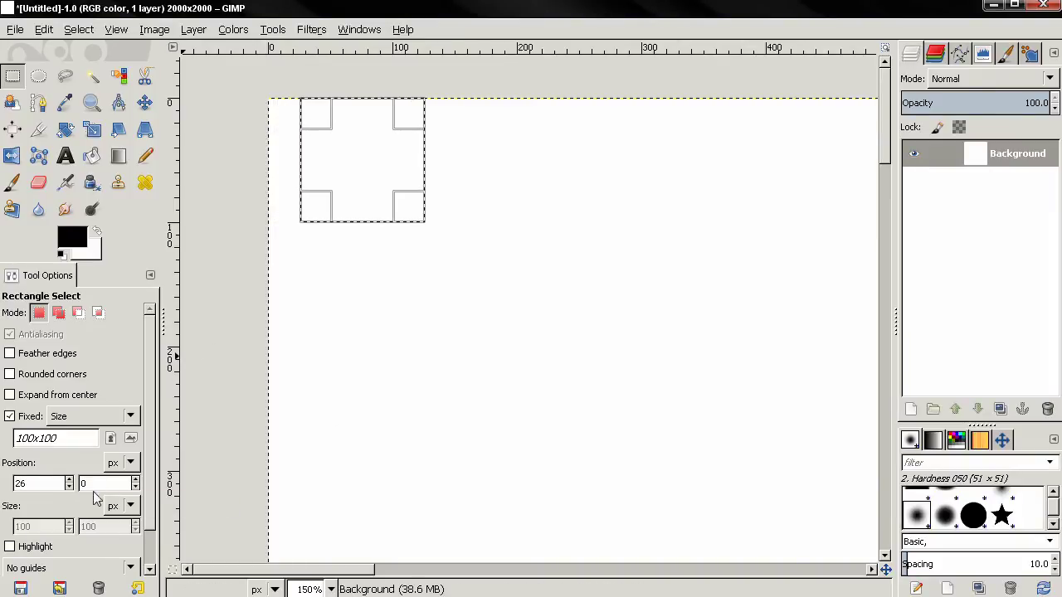
{"action": "scroll", "coordinate": [130, 480], "scroll_direction": "up", "scroll_amount": 20}
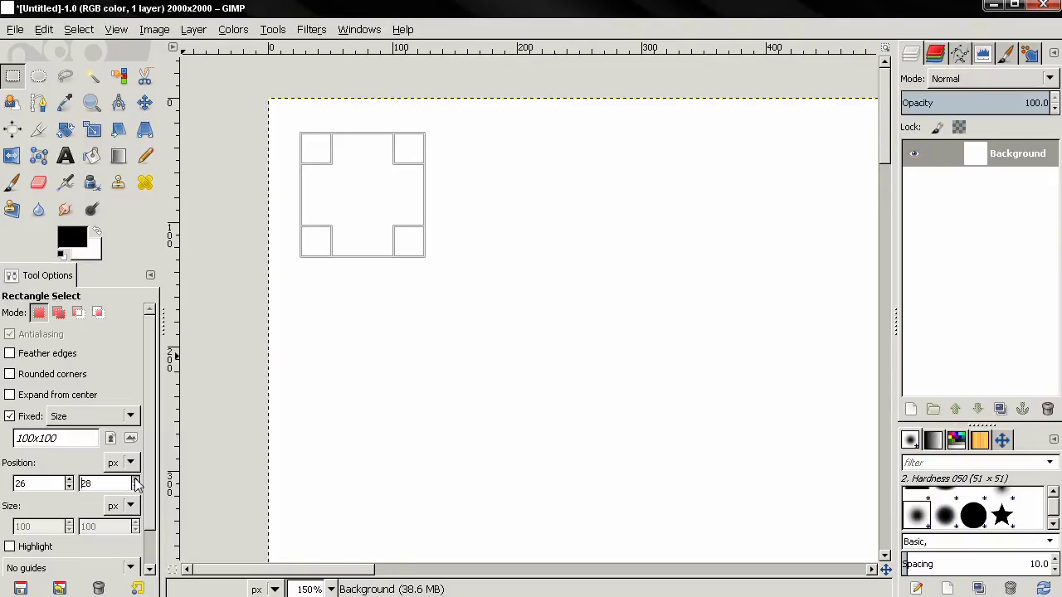
{"action": "scroll", "coordinate": [136, 485], "scroll_direction": "up", "scroll_amount": 1}
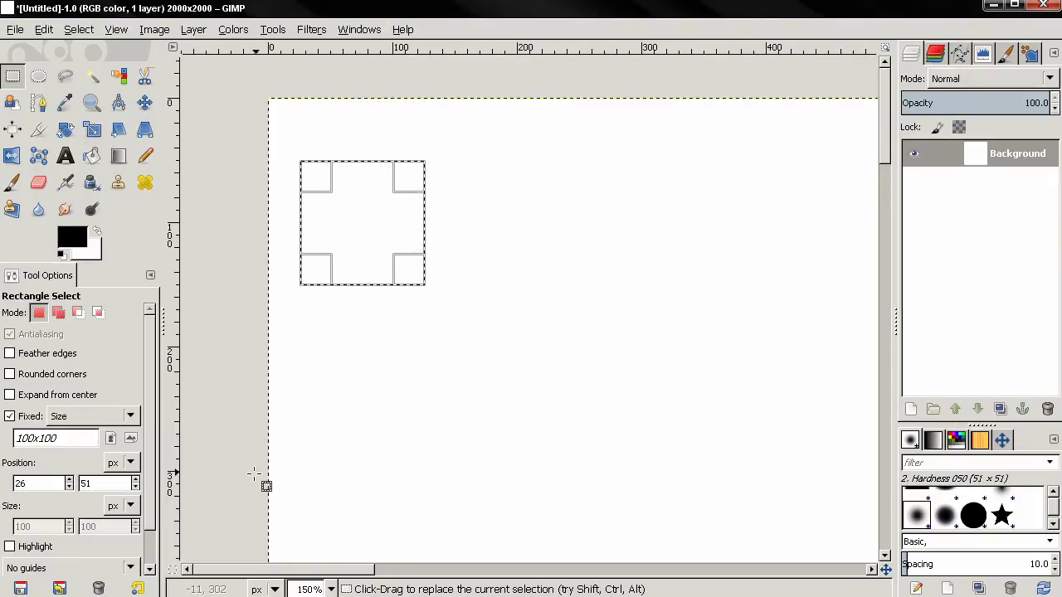
{"action": "left_click_drag", "start_coordinate": [315, 467], "coordinate": [249, 427]}
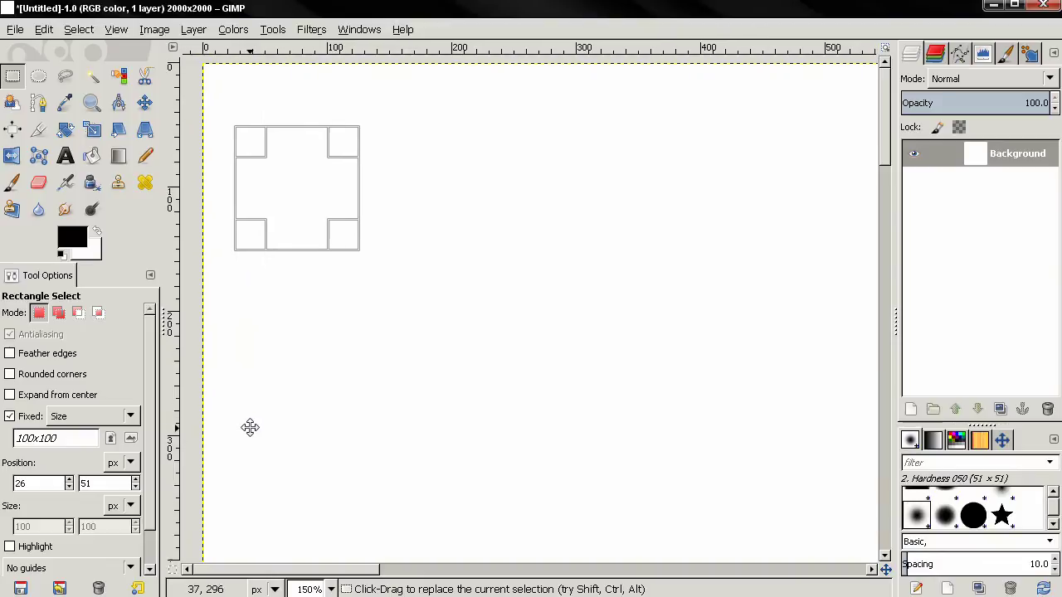
{"action": "left_click", "coordinate": [131, 466]}
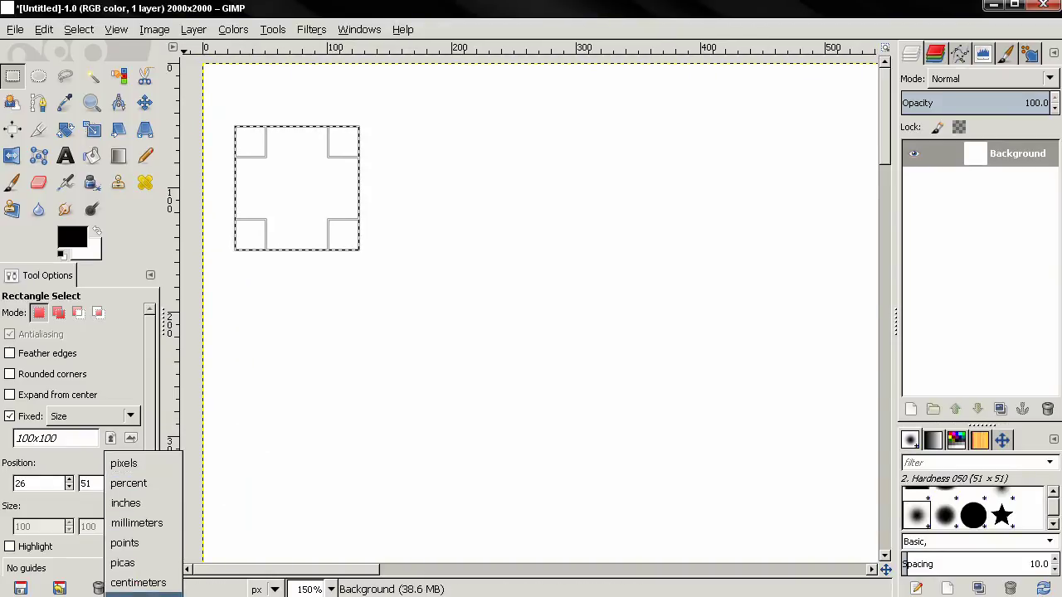
{"action": "left_click", "coordinate": [83, 460]}
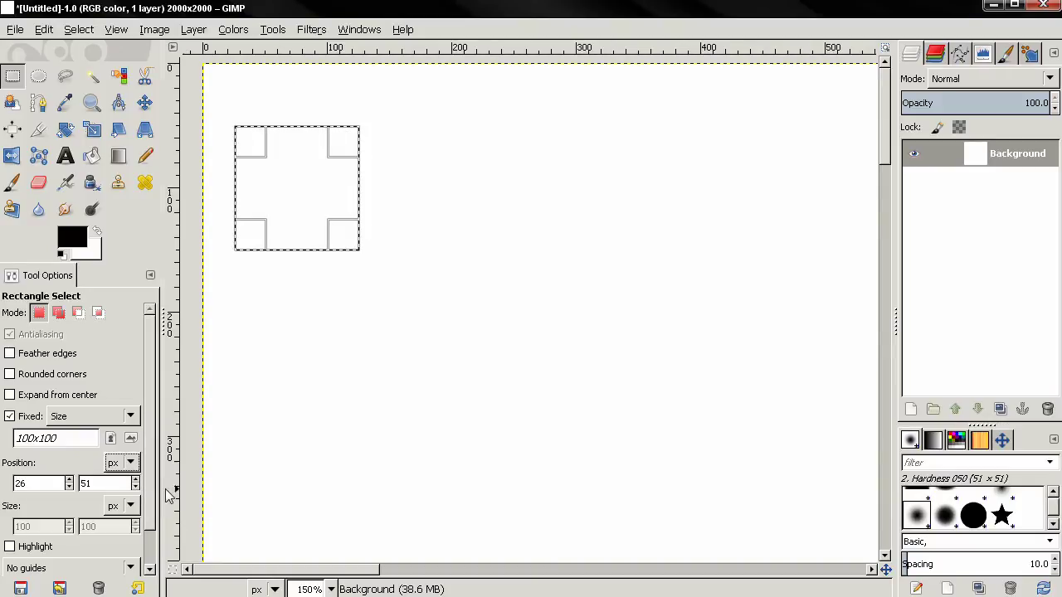
- Turn off the fixed-size constraint and set the selection's size to 250 × 250 px
{"action": "left_click", "coordinate": [10, 416]}
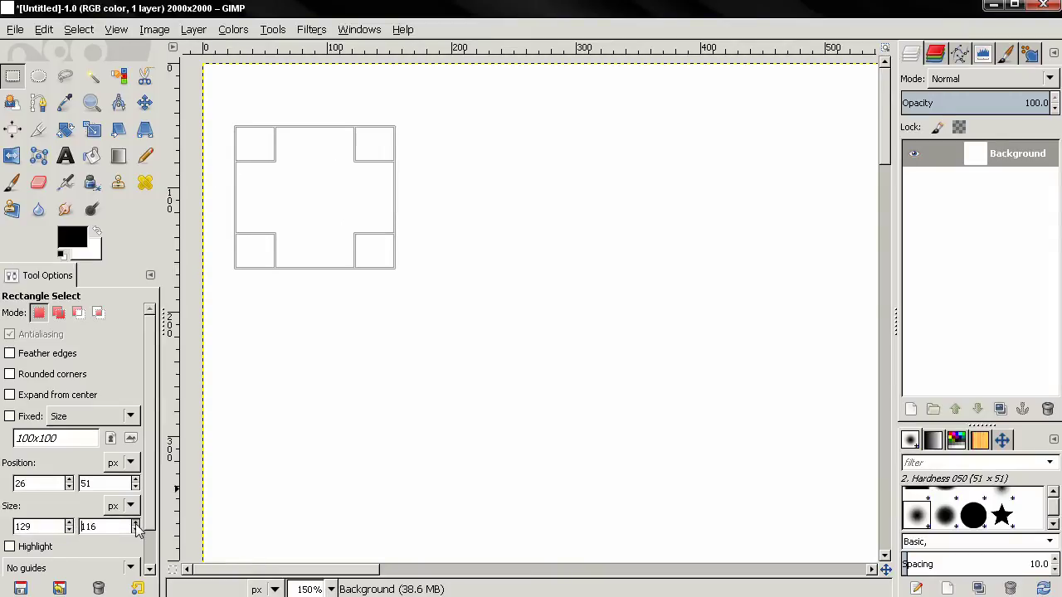
{"action": "left_click_drag", "start_coordinate": [136, 524], "coordinate": [136, 525]}
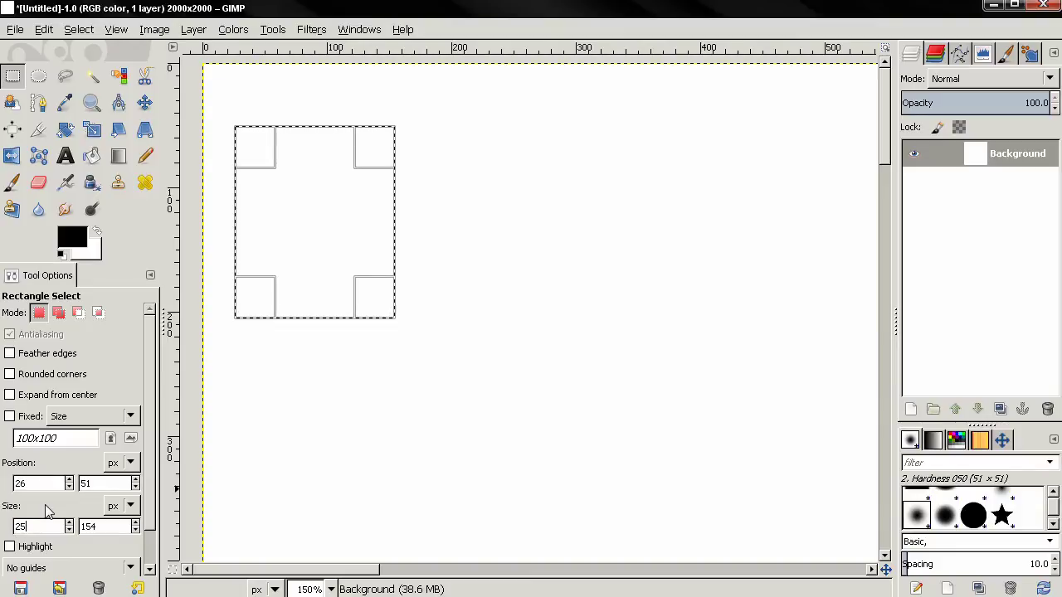
{"action": "type", "text": "250"}
{"action": "key", "text": "Tab"}
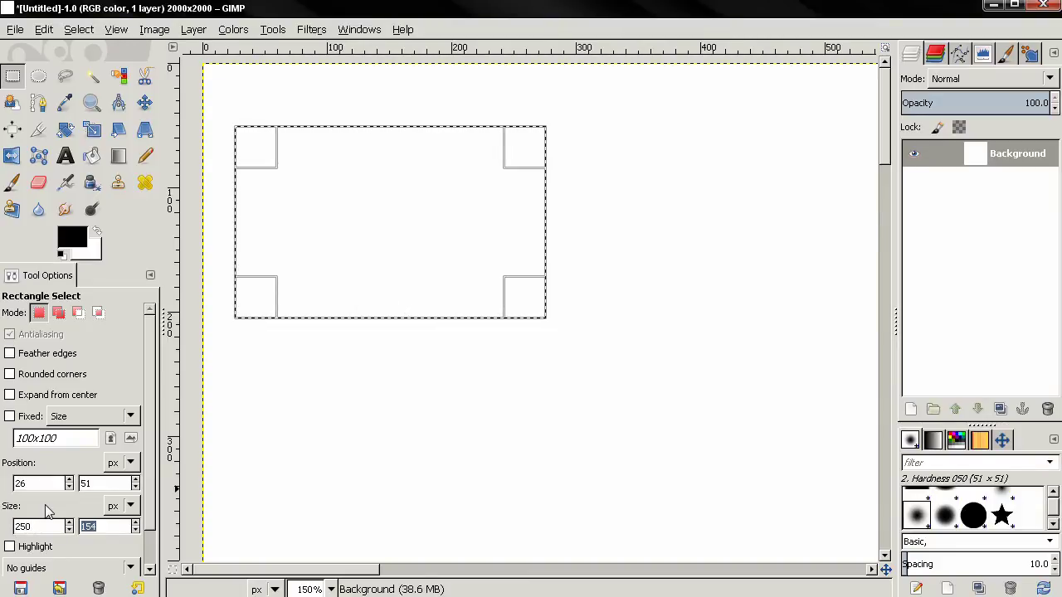
{"action": "key", "text": "Return"}
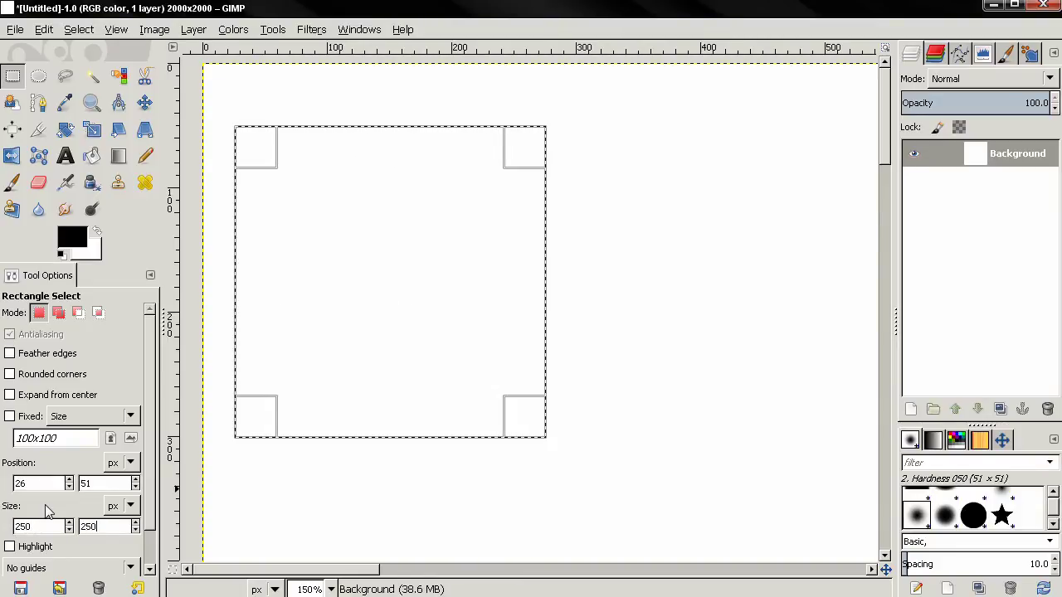
- Move the square selection further into the canvas, to about X 163, Y 75 px
{"action": "left_click_drag", "start_coordinate": [376, 290], "coordinate": [548, 319]}
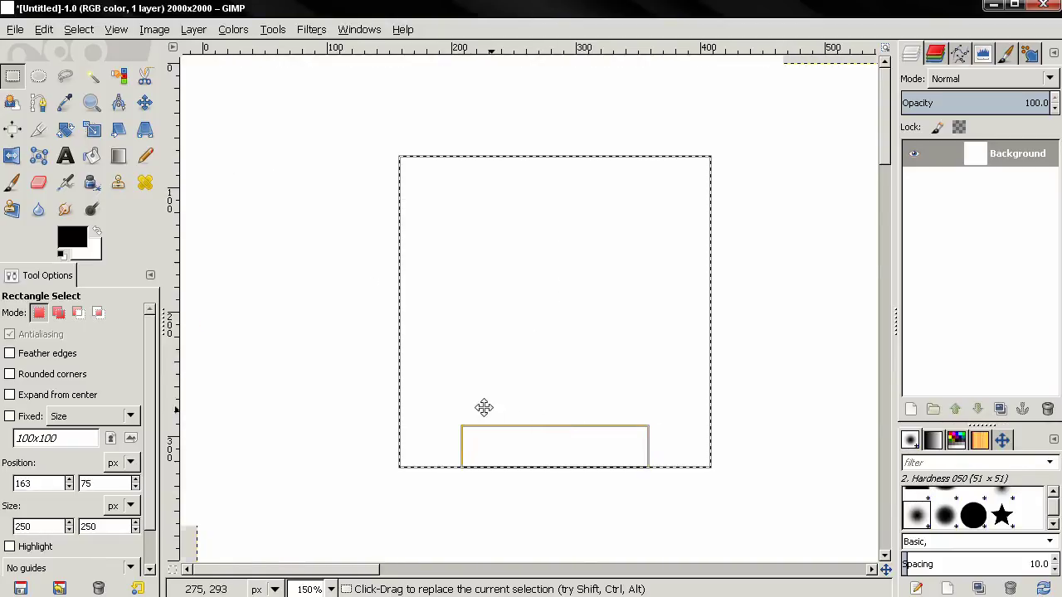
{"action": "scroll", "coordinate": [484, 407], "scroll_direction": "right", "scroll_amount": 3}
{"action": "scroll", "coordinate": [484, 407], "scroll_direction": "down", "scroll_amount": 1}
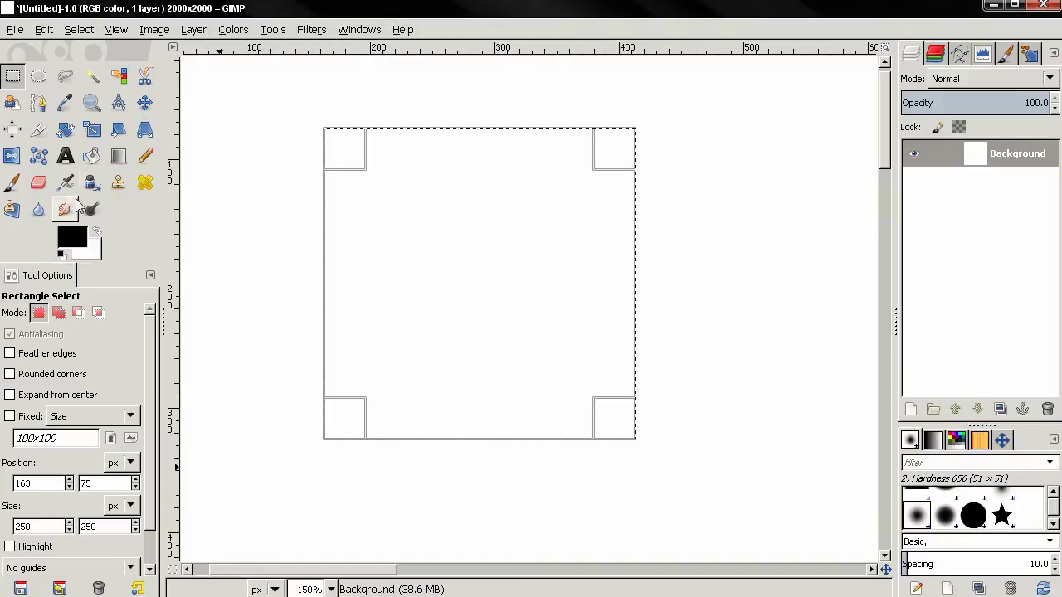
- Look at the Crop tool's options, which parallel the selection options, and return to the Rectangle Select tool's lower options
{"action": "left_click", "coordinate": [39, 130]}
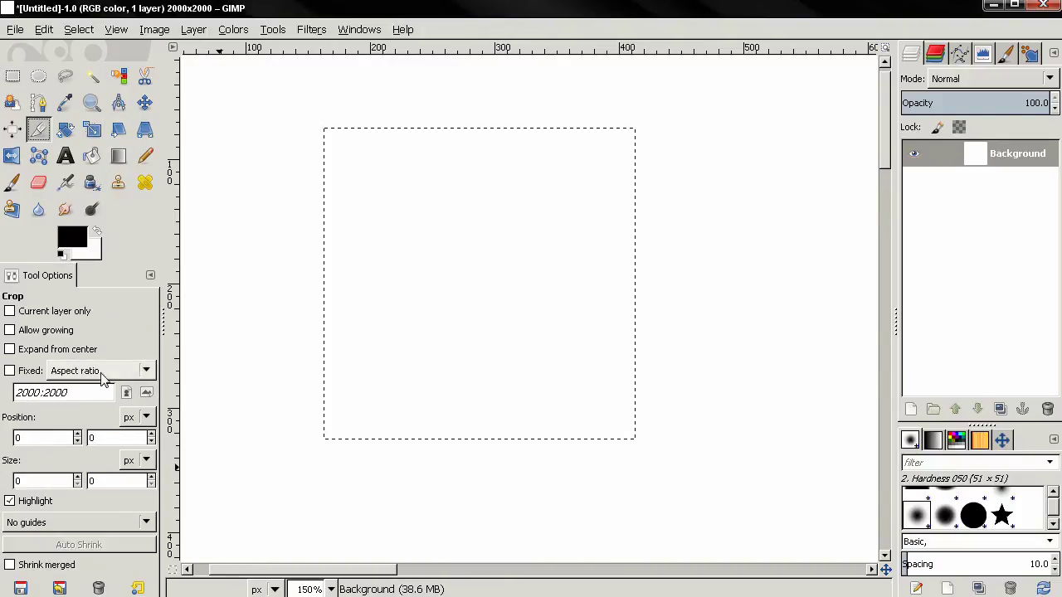
{"action": "left_click", "coordinate": [13, 76]}
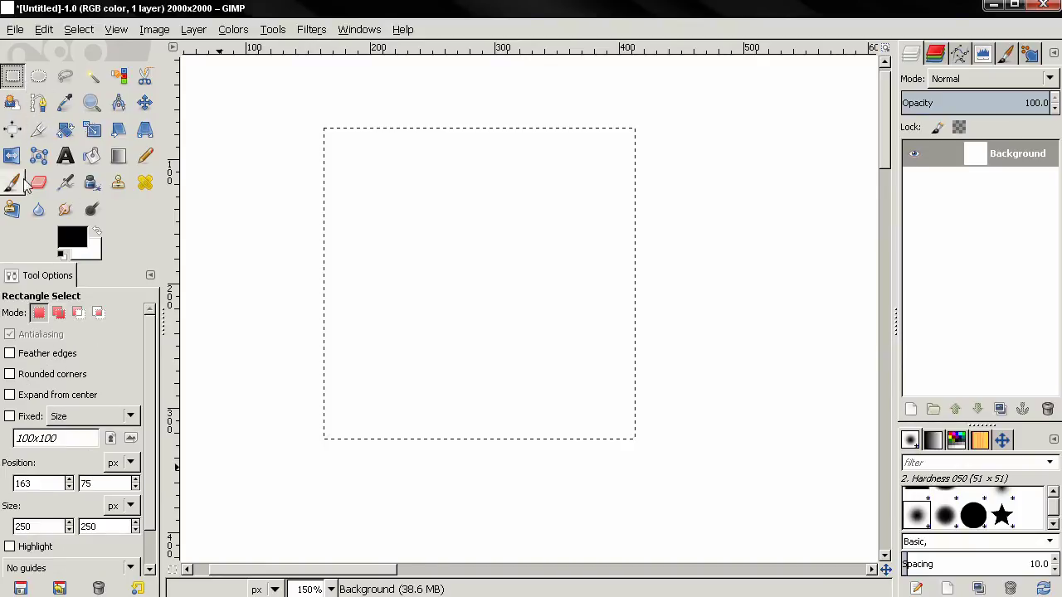
{"action": "scroll", "coordinate": [116, 514], "scroll_direction": "down", "scroll_amount": 2}
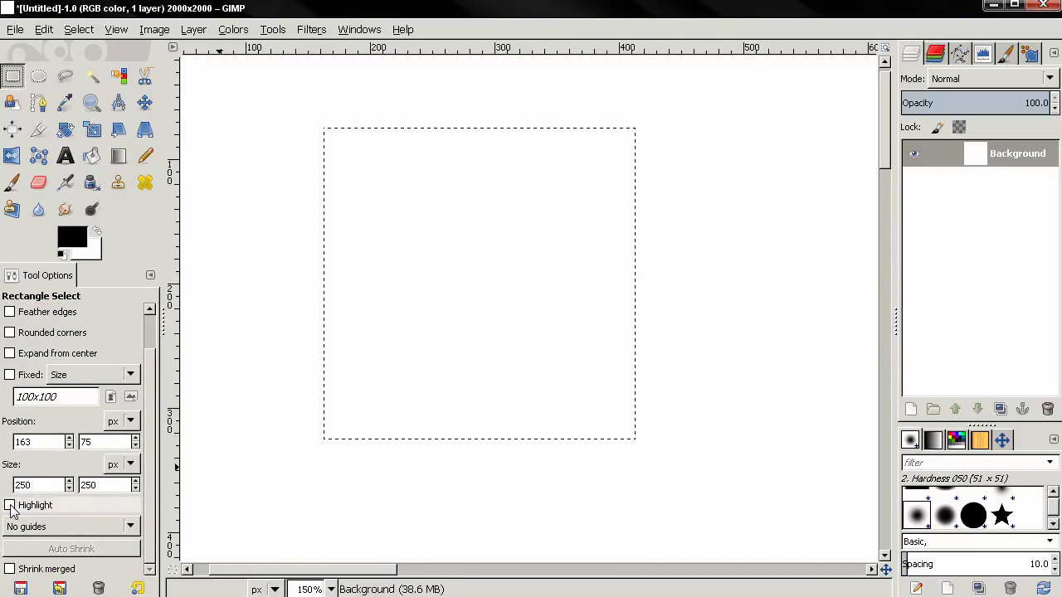
- Demonstrate the Highlight option by enabling it for a new selection of about 324 × 257 px and turning it off again
{"action": "left_click", "coordinate": [10, 505]}
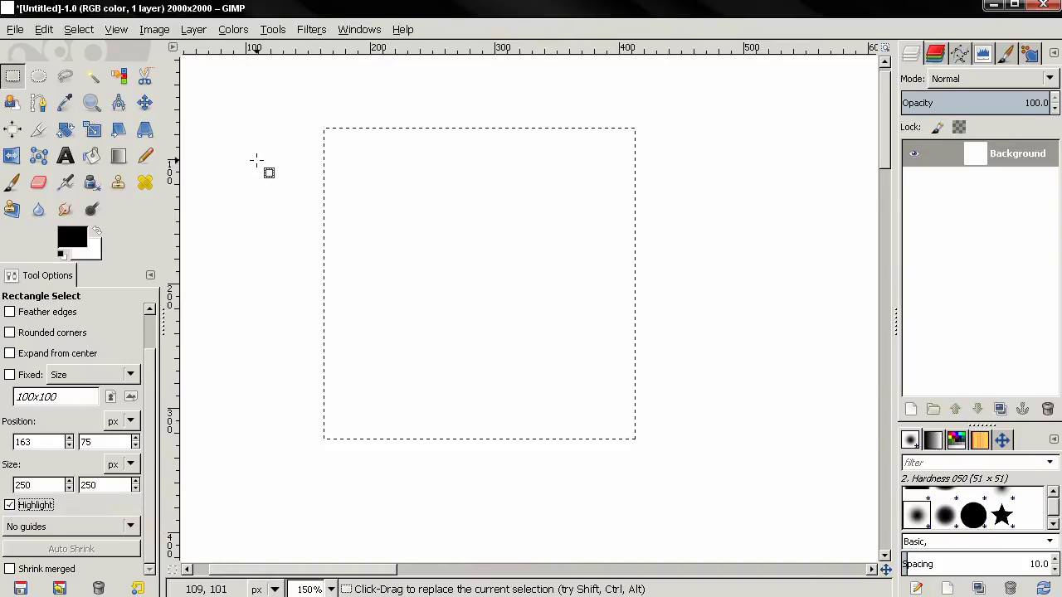
{"action": "left_click_drag", "start_coordinate": [267, 146], "coordinate": [670, 466]}
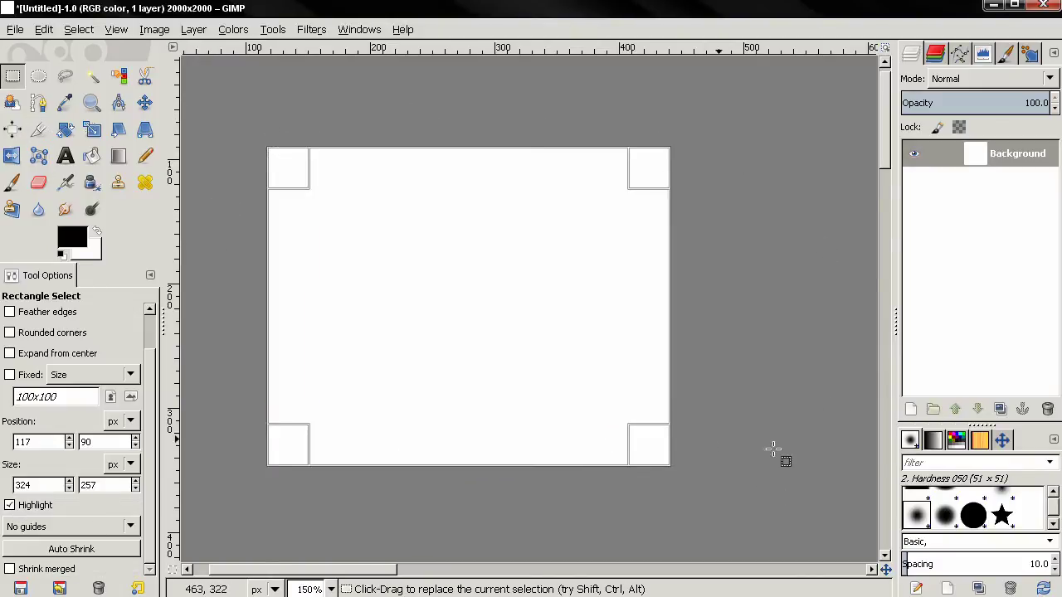
{"action": "left_click", "coordinate": [10, 505]}
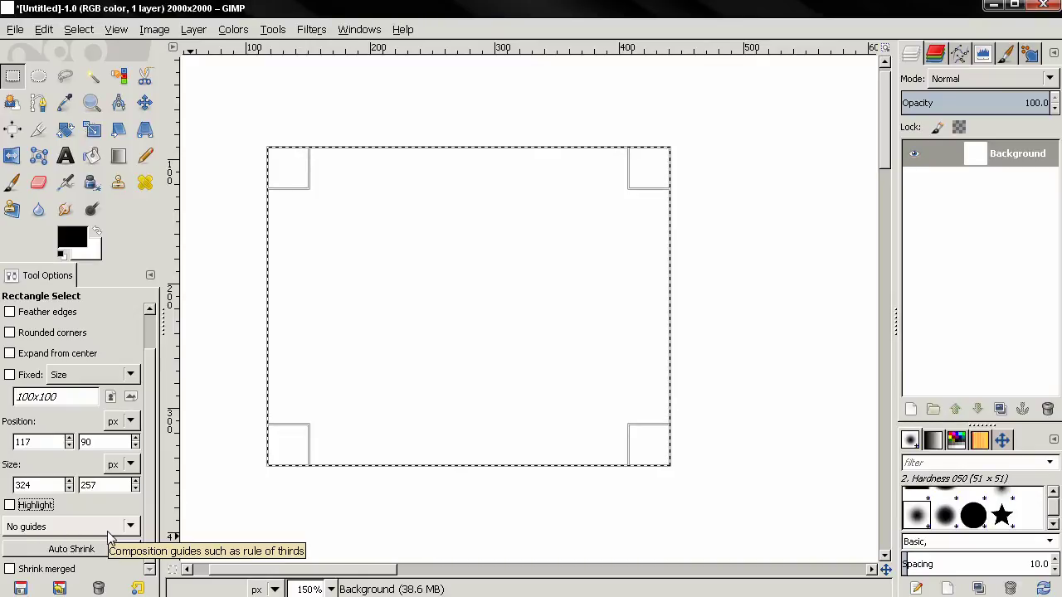
- Set the composition guides to Center lines and draw a new selection of about 325 × 292 px
{"action": "left_click", "coordinate": [108, 533]}
{"action": "left_click", "coordinate": [42, 545]}
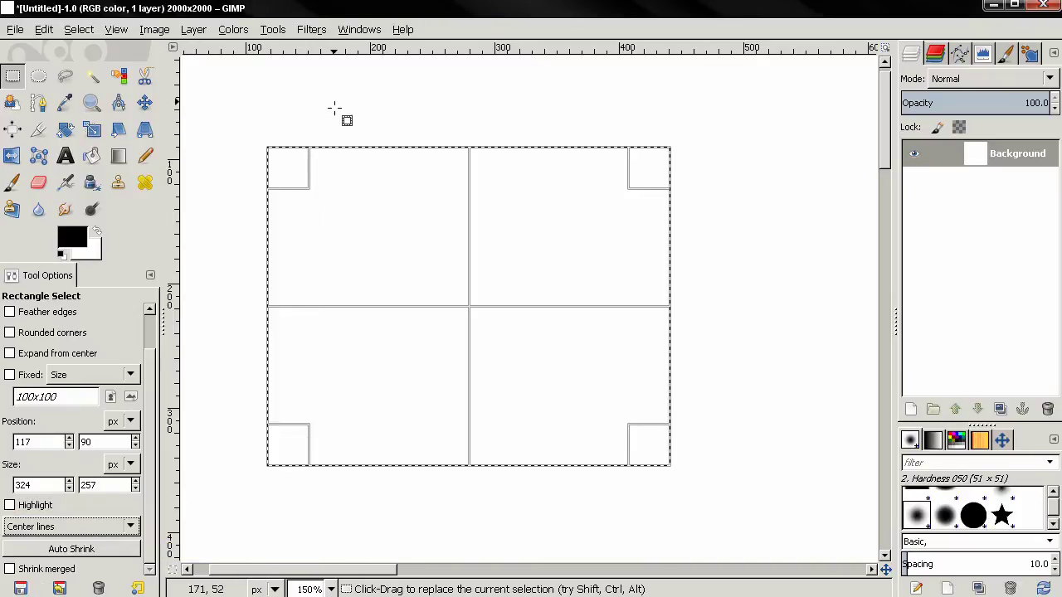
{"action": "left_click_drag", "start_coordinate": [333, 107], "coordinate": [731, 460]}
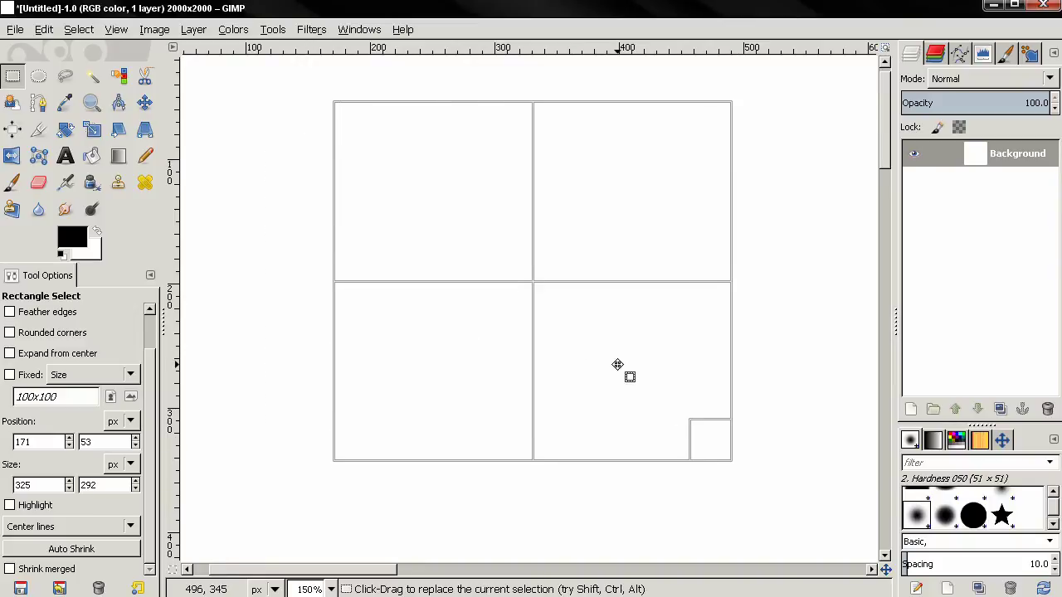
- Switch the selection's guides through Rule of thirds, Rule of fifths, Golden sections and Diagonal lines
{"action": "left_click", "coordinate": [56, 531]}
{"action": "left_click", "coordinate": [58, 546]}
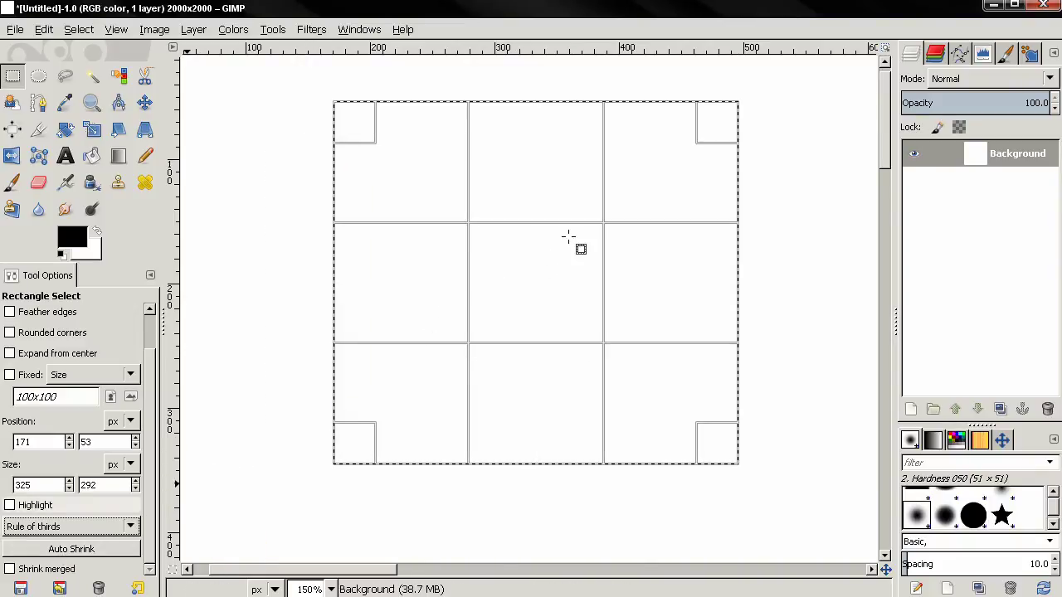
{"action": "left_click", "coordinate": [55, 526]}
{"action": "left_click", "coordinate": [50, 545]}
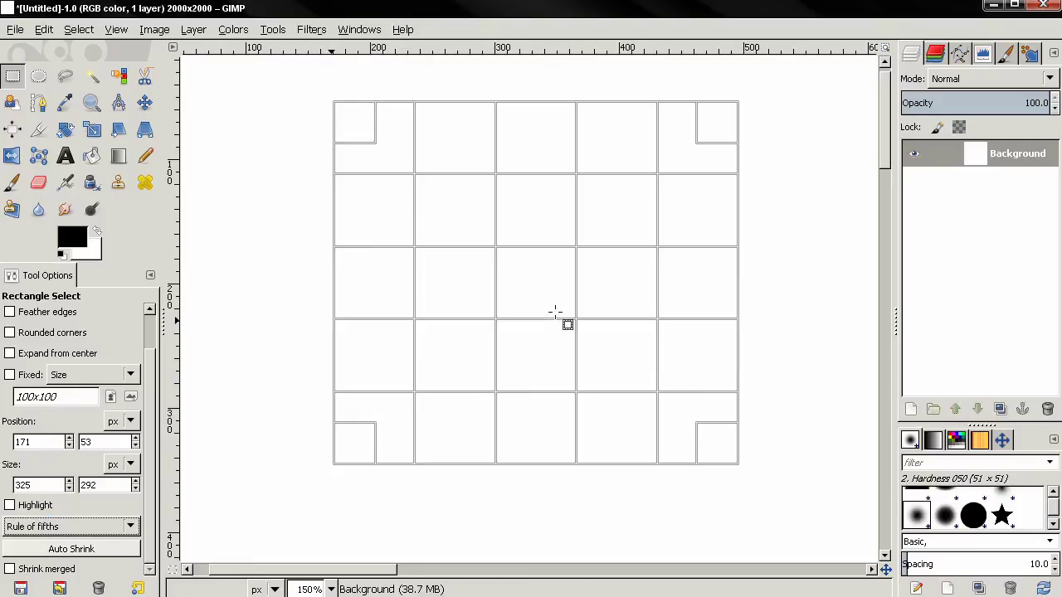
{"action": "left_click", "coordinate": [102, 524]}
{"action": "left_click", "coordinate": [77, 543]}
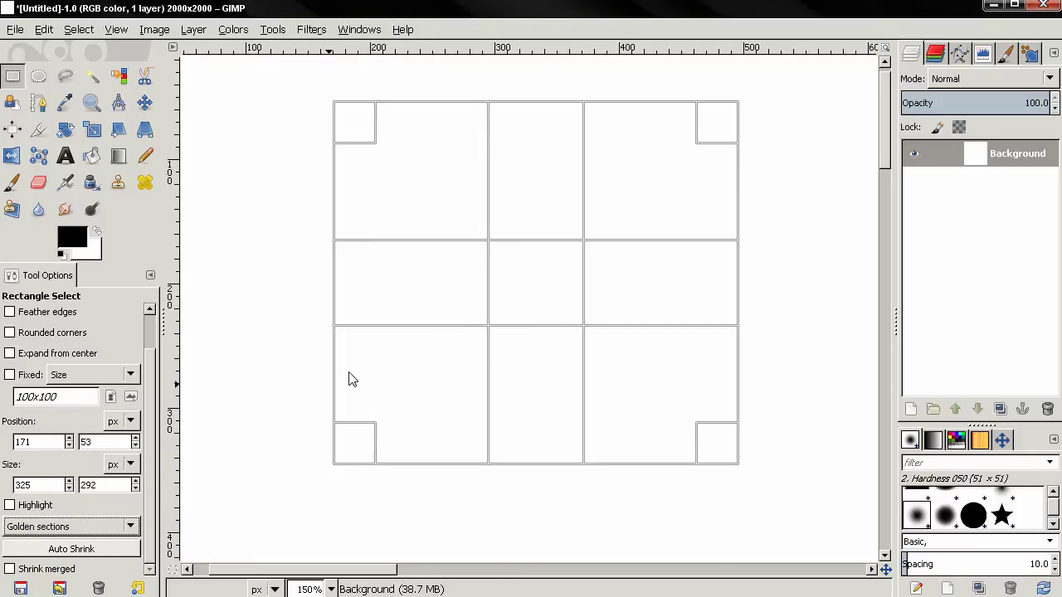
{"action": "left_click", "coordinate": [70, 527]}
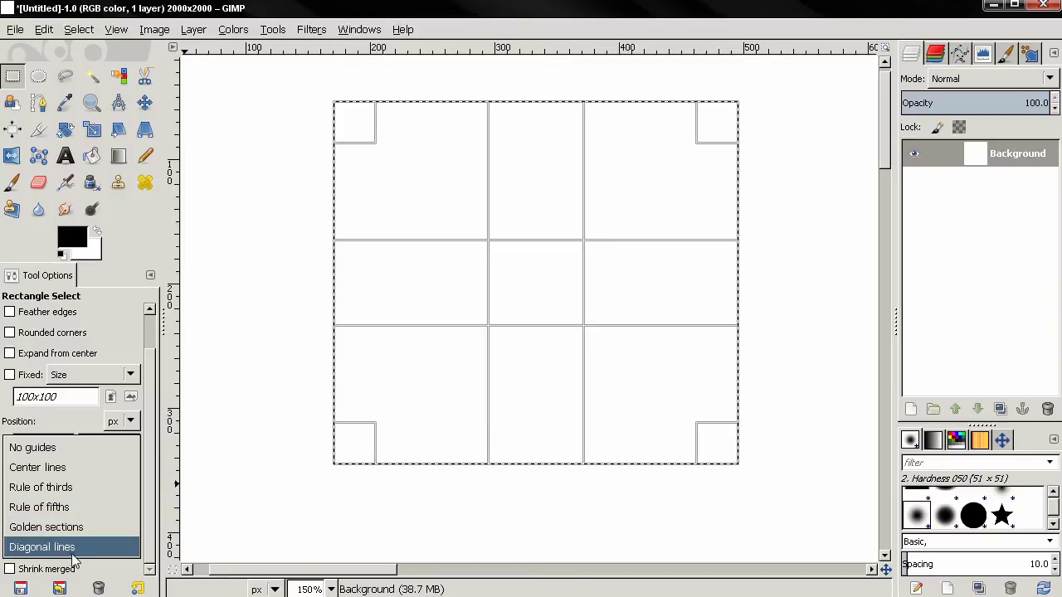
{"action": "left_click", "coordinate": [73, 552]}
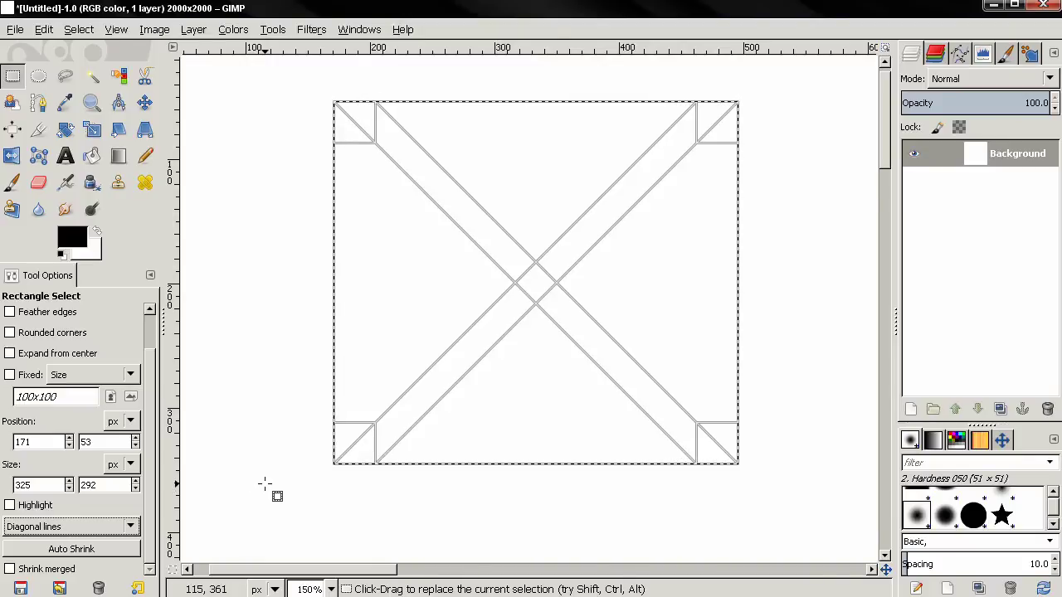
- Review the available composition guides and set the selection back to No guides
{"action": "left_click", "coordinate": [107, 525]}
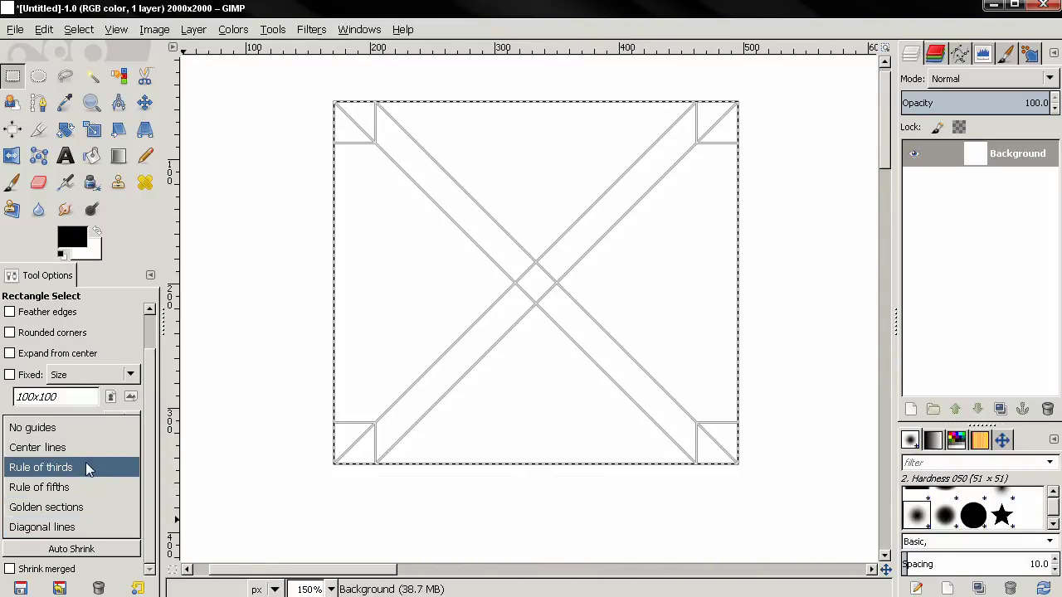
{"action": "left_click", "coordinate": [157, 466]}
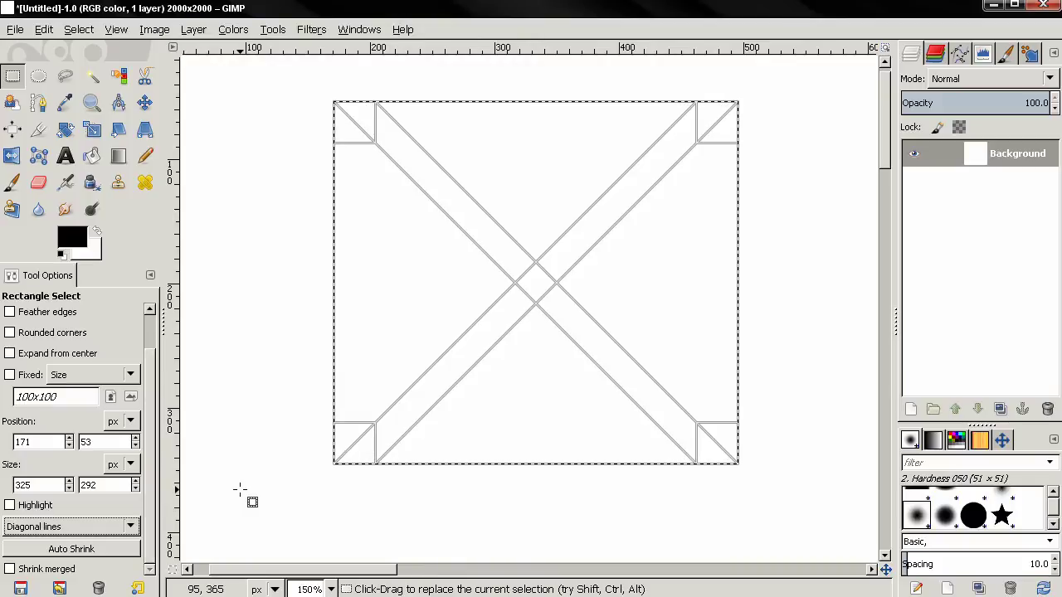
{"action": "left_click", "coordinate": [79, 522]}
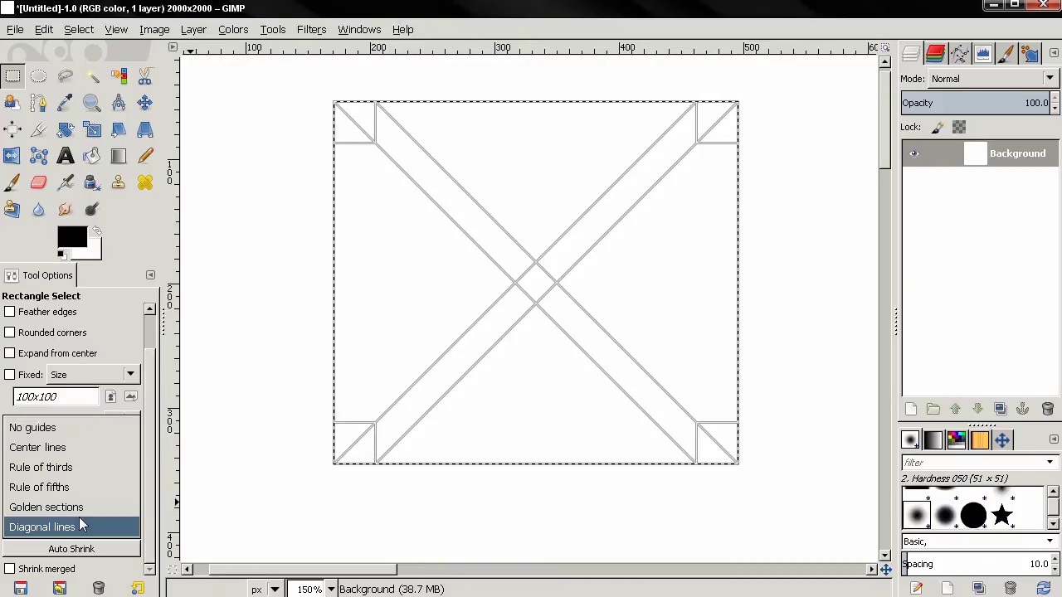
{"action": "left_click", "coordinate": [86, 428]}
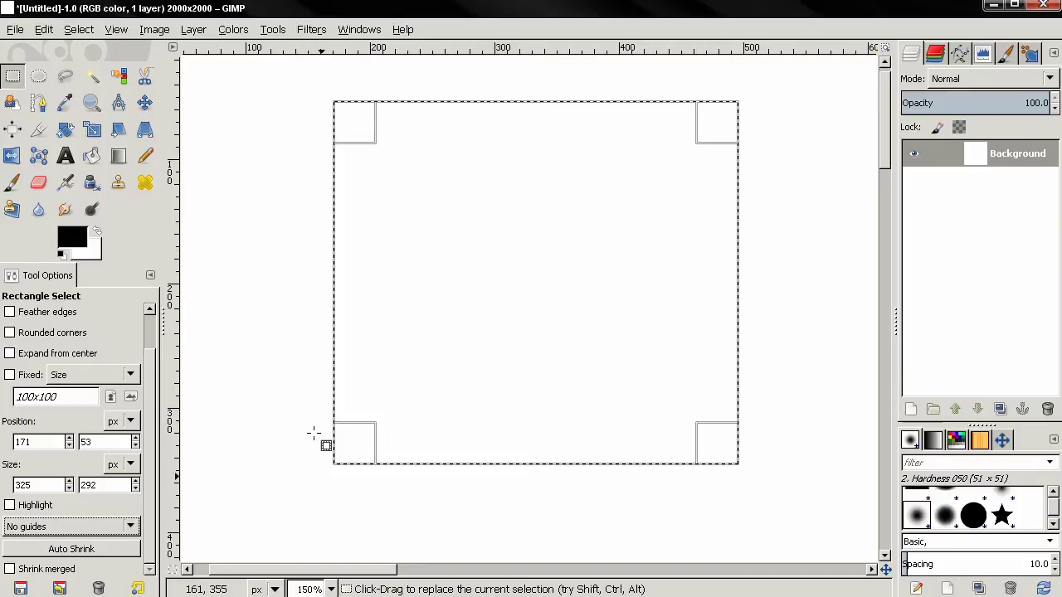
- Draw a selection of about 166 × 129 px, fill it with the black foreground color and deselect it
{"action": "left_click_drag", "start_coordinate": [312, 149], "coordinate": [520, 314]}
{"action": "key", "text": "ctrl"}
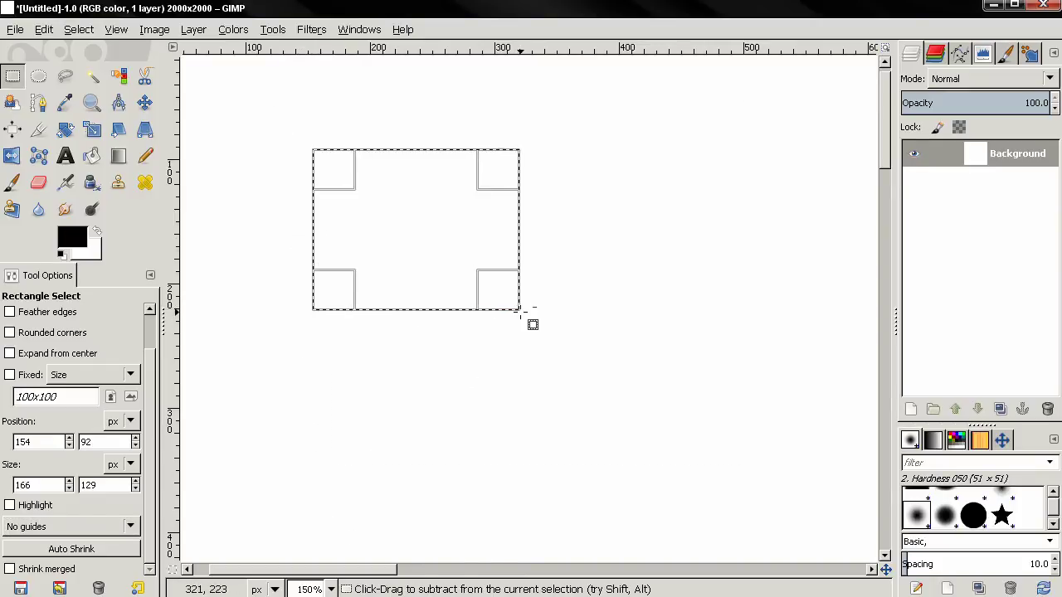
{"action": "key", "text": "ctrl+comma"}
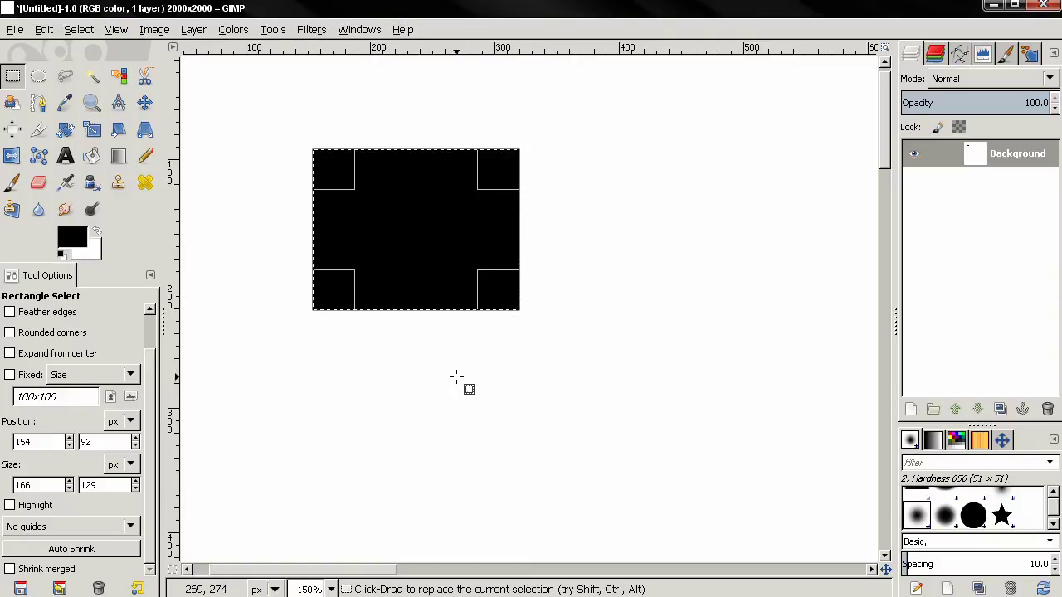
{"action": "key", "text": "ctrl+shift+a"}
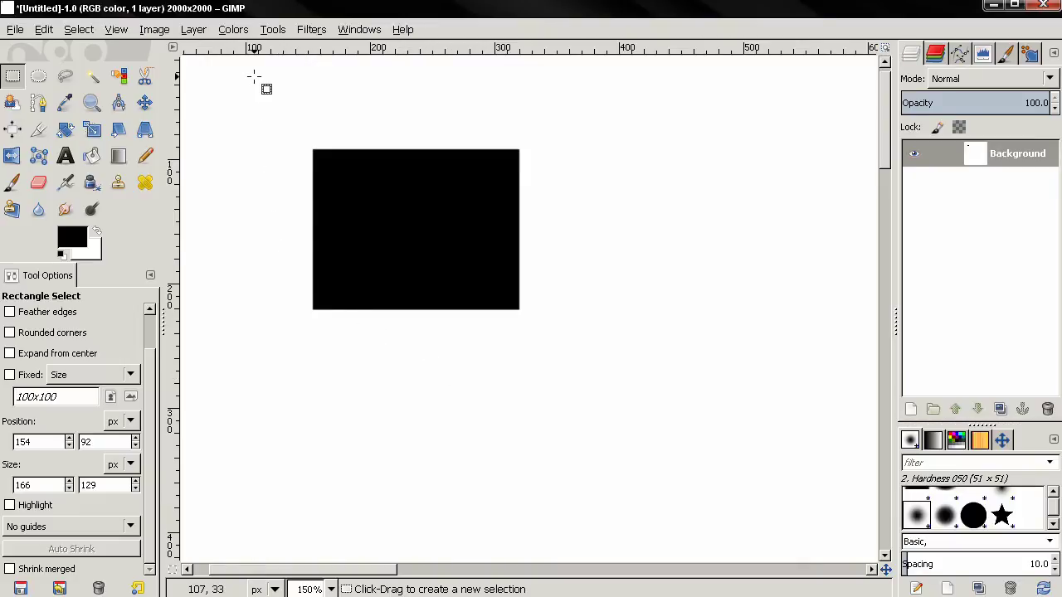
- Draw a selection of about 319 × 235 px around the black rectangle and auto-shrink it to the rectangle's edges
{"action": "left_click_drag", "start_coordinate": [246, 75], "coordinate": [641, 366]}
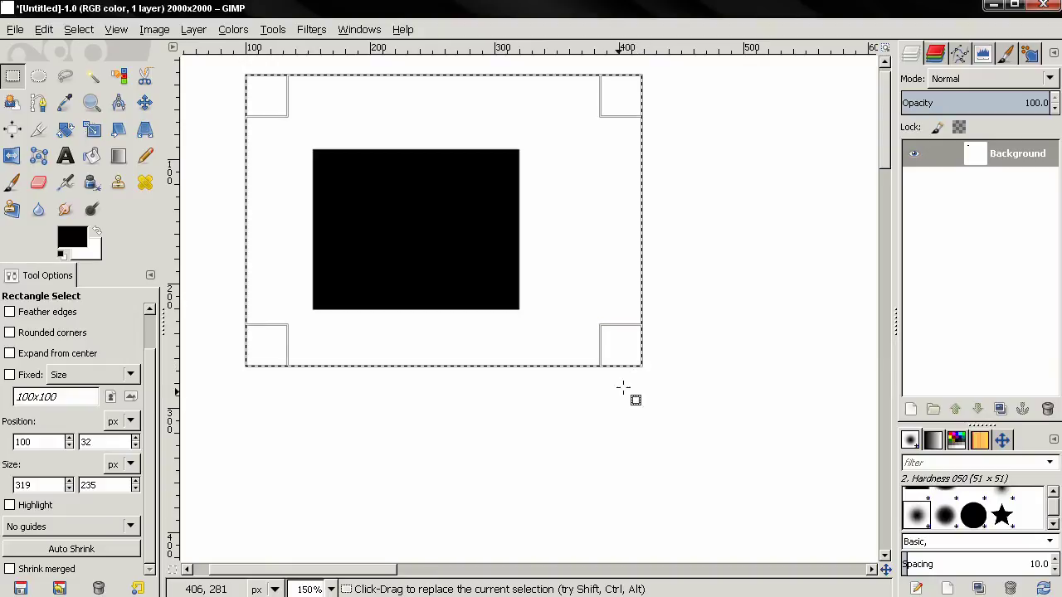
{"action": "left_click", "coordinate": [103, 549]}
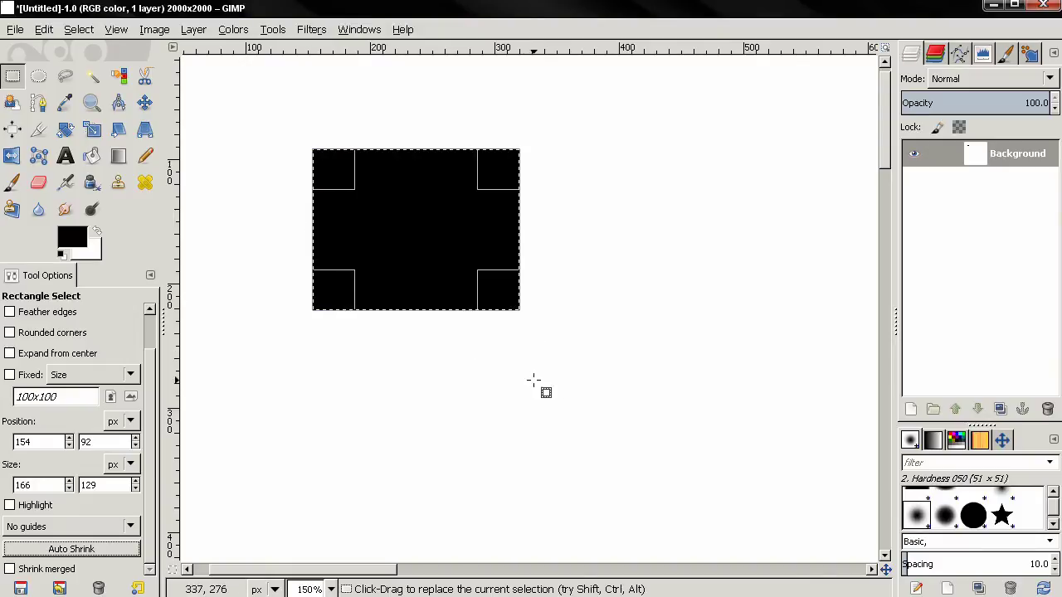
- Select an area of about 180 × 145 px below the black rectangle and fill it with black
{"action": "left_click_drag", "start_coordinate": [378, 336], "coordinate": [602, 515]}
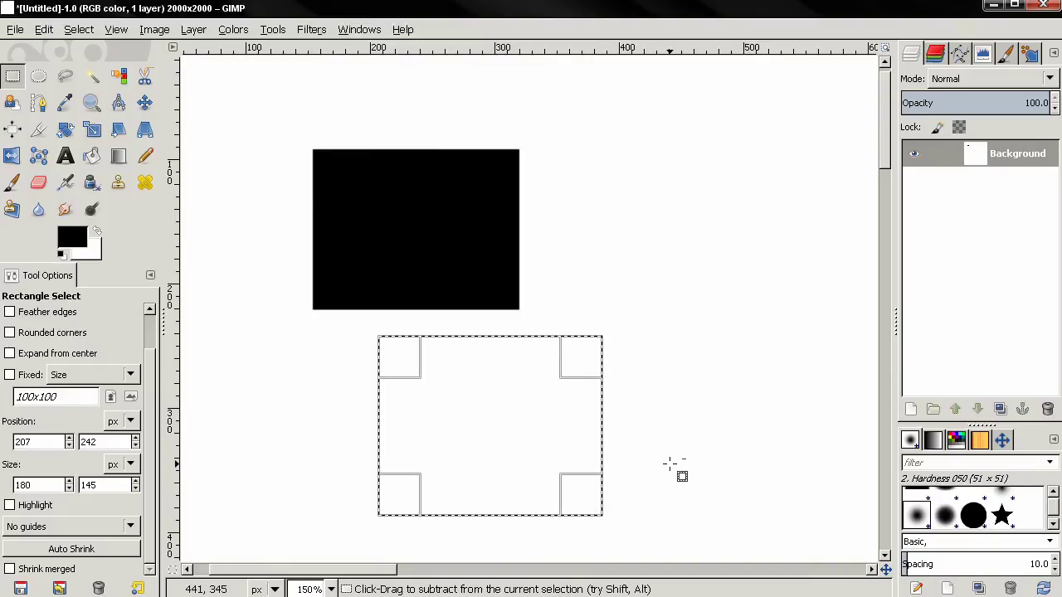
{"action": "key", "text": "ctrl+comma"}
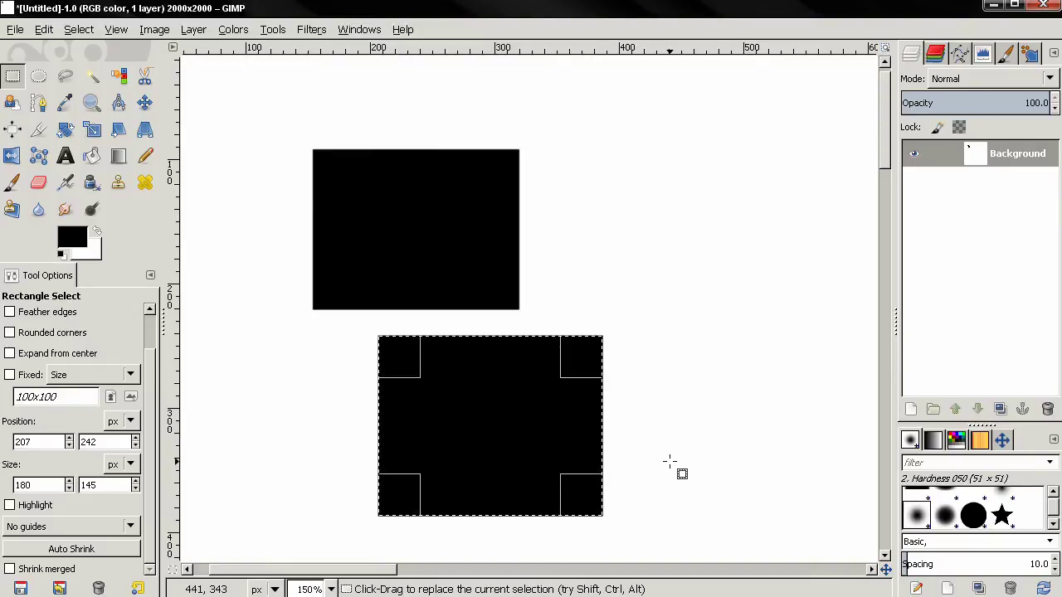
- Draw a selection of about 412 × 359 px around both black rectangles and auto-shrink it to their outer edges
{"action": "left_click_drag", "start_coordinate": [206, 103], "coordinate": [715, 556]}
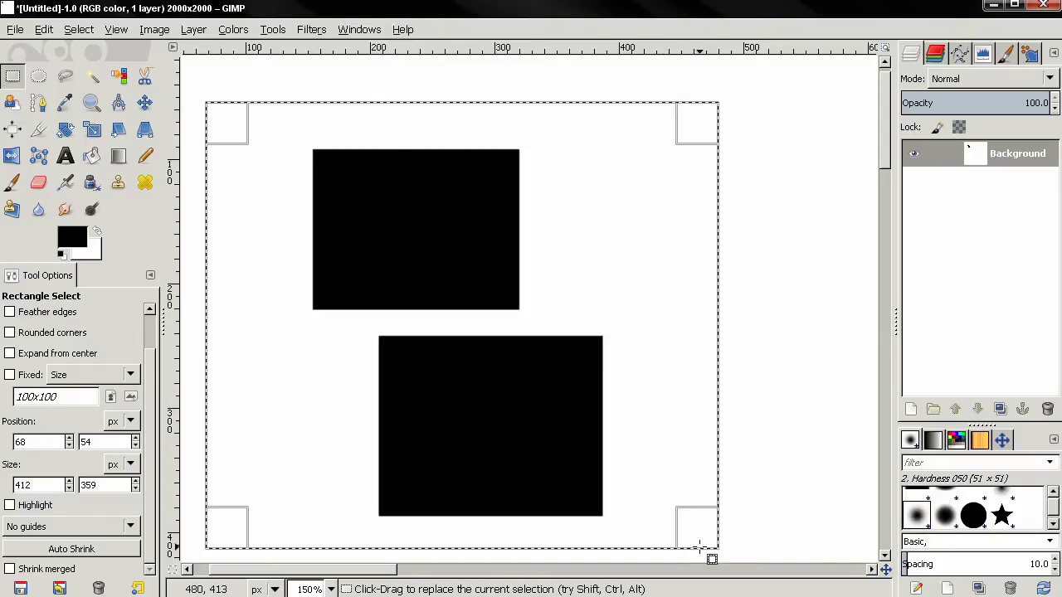
{"action": "left_click", "coordinate": [100, 550]}
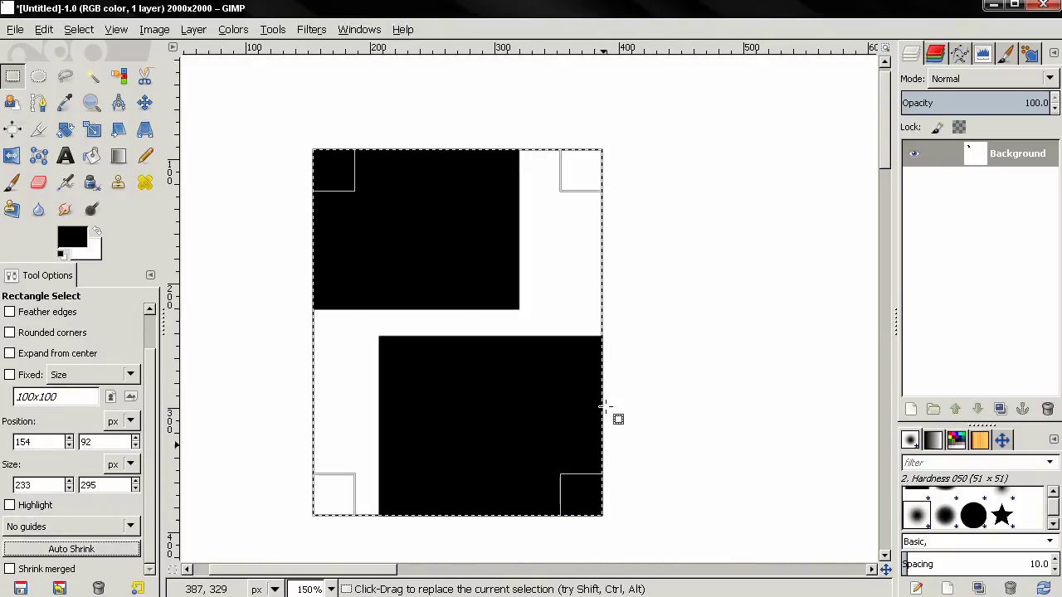
{"action": "left_click", "coordinate": [521, 181]}
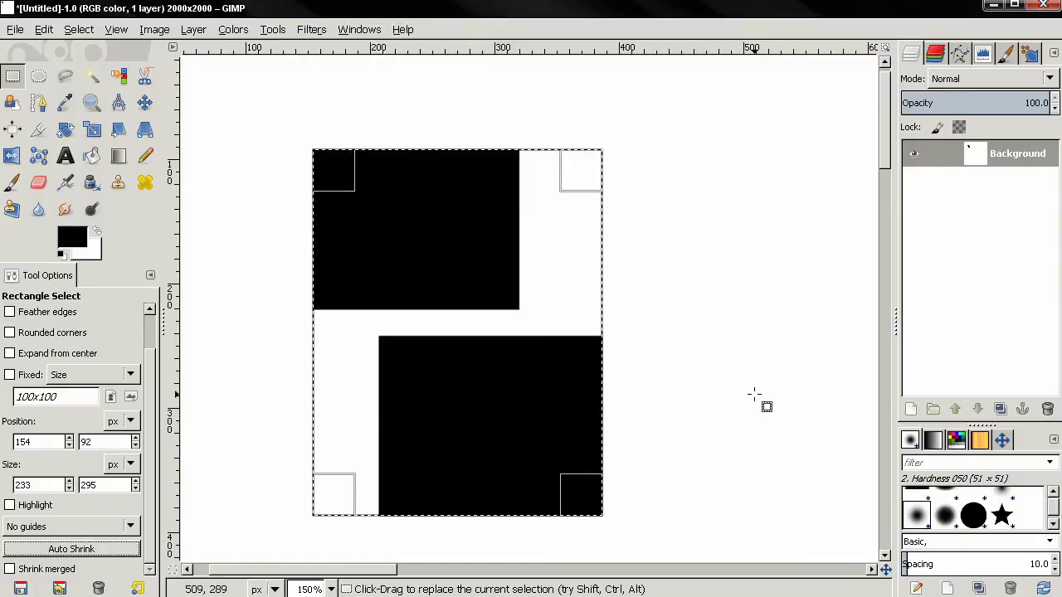
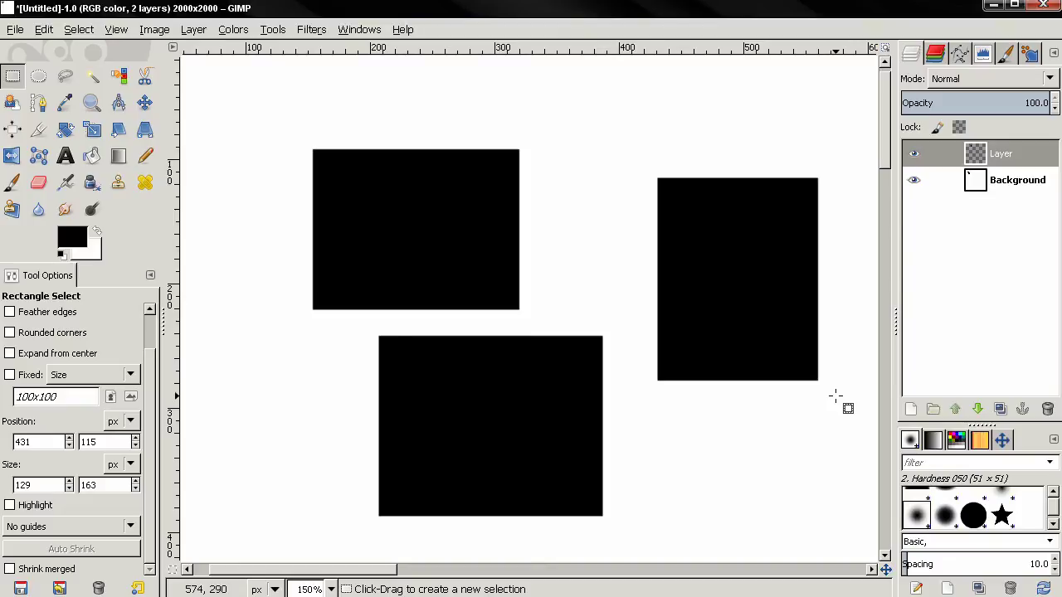
- With the upper layer active, draw a selection of about 518 × 370 px around all three black rectangles and auto-shrink it
{"action": "scroll", "coordinate": [805, 415], "scroll_direction": "down", "scroll_amount": 1}
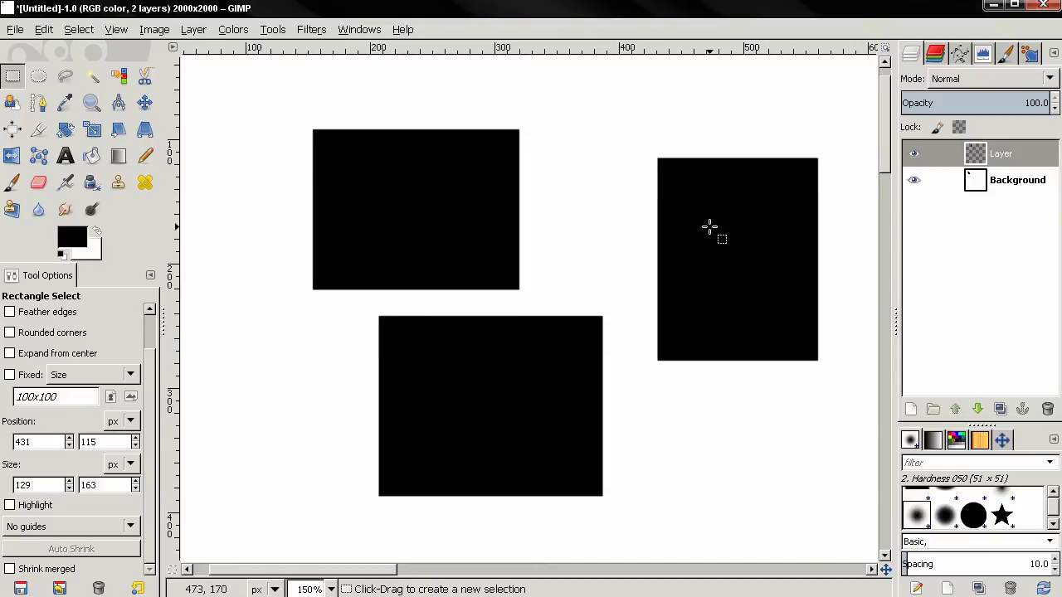
{"action": "left_click", "coordinate": [991, 159]}
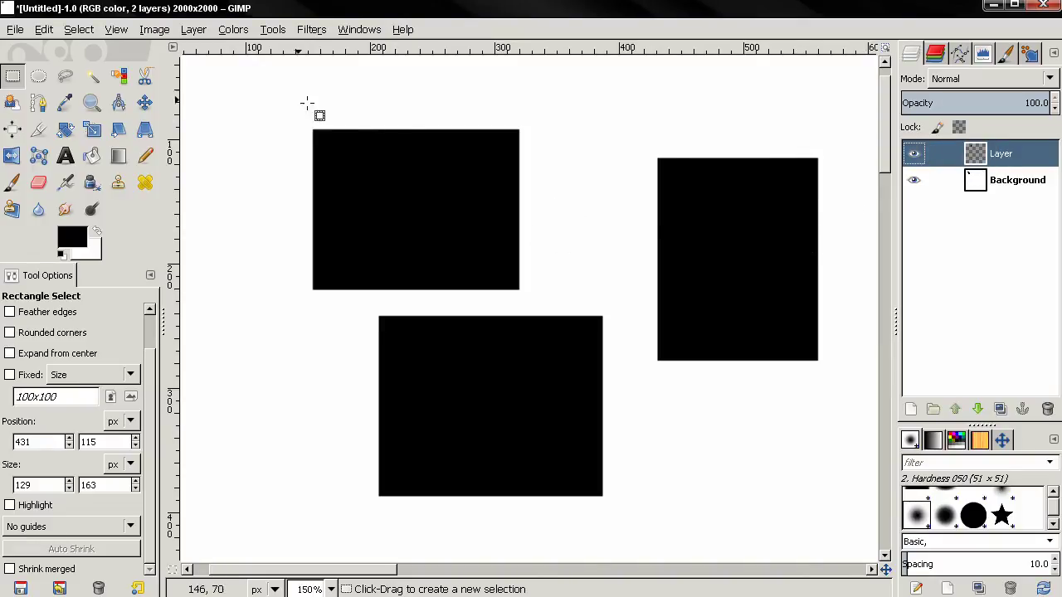
{"action": "left_click_drag", "start_coordinate": [218, 71], "coordinate": [862, 529]}
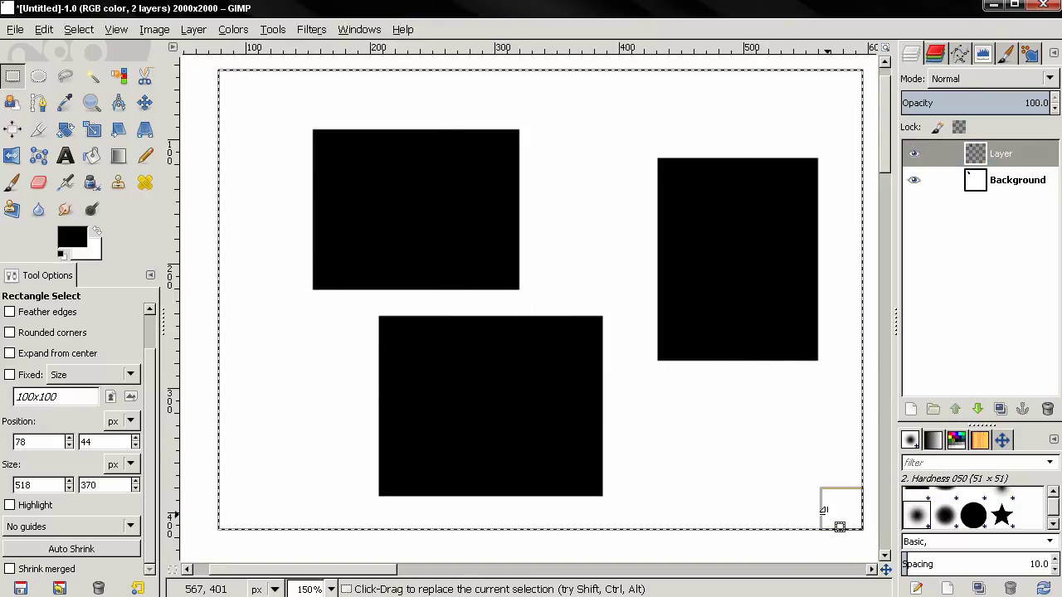
{"action": "left_click", "coordinate": [108, 549]}
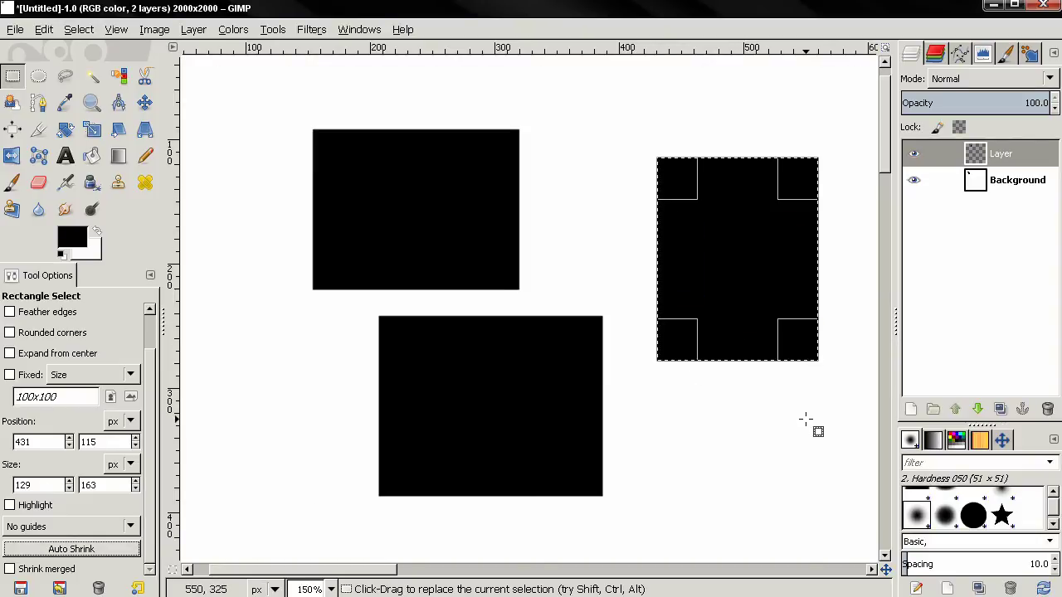
- Make the Background layer active and draw a selection of about 520 × 382 px around all three black rectangles
{"action": "left_click", "coordinate": [1008, 158]}
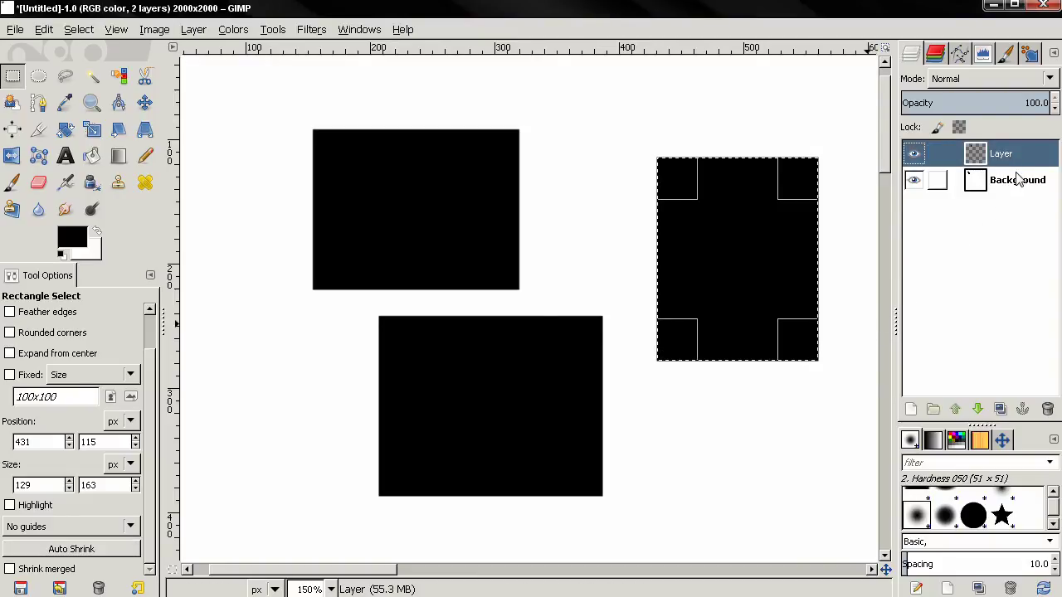
{"action": "left_click", "coordinate": [1008, 178]}
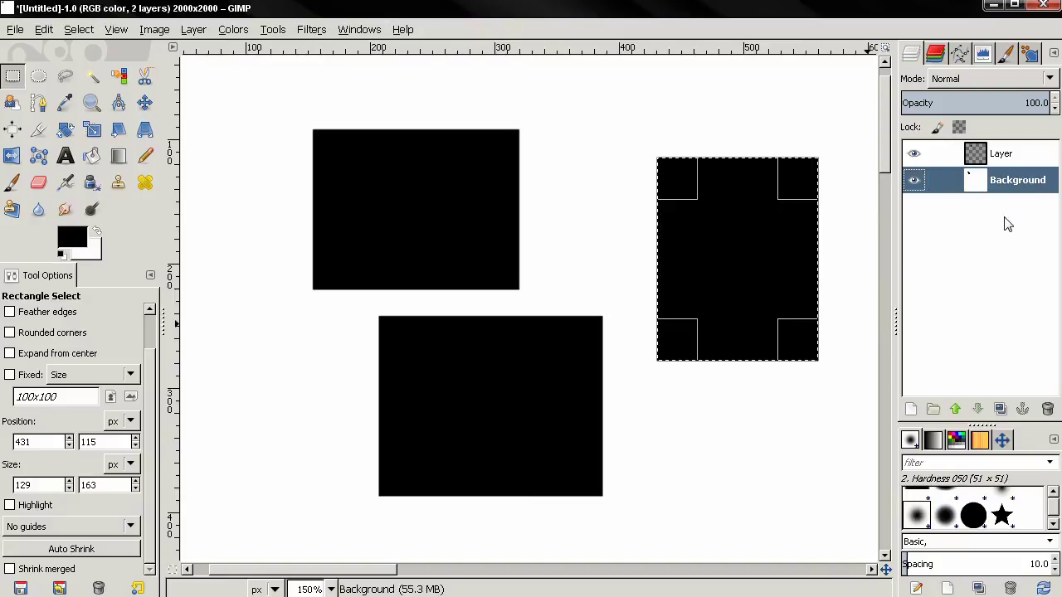
{"action": "left_click", "coordinate": [237, 80]}
{"action": "left_click_drag", "start_coordinate": [316, 140], "coordinate": [875, 541]}
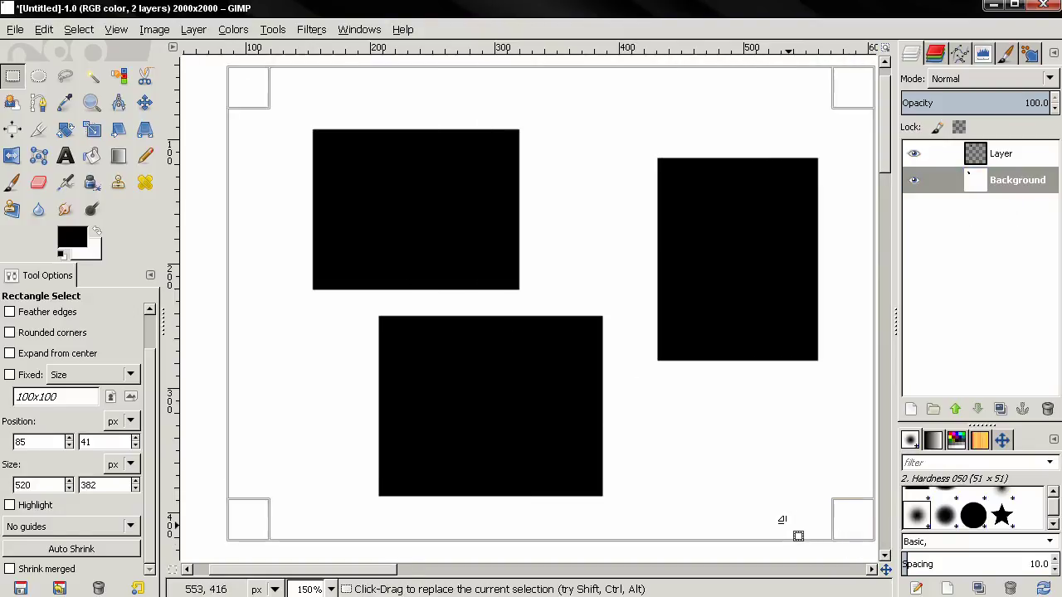
- Auto-shrink the selection around the black rectangles using the Background layer, keeping that layer active
{"action": "left_click", "coordinate": [71, 549]}
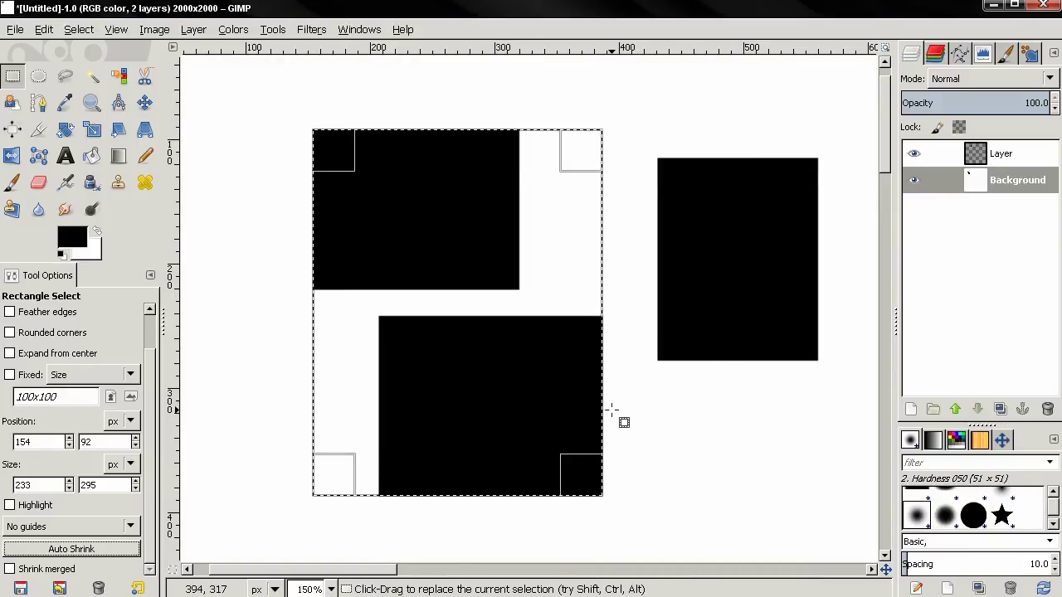
{"action": "left_click", "coordinate": [992, 186]}
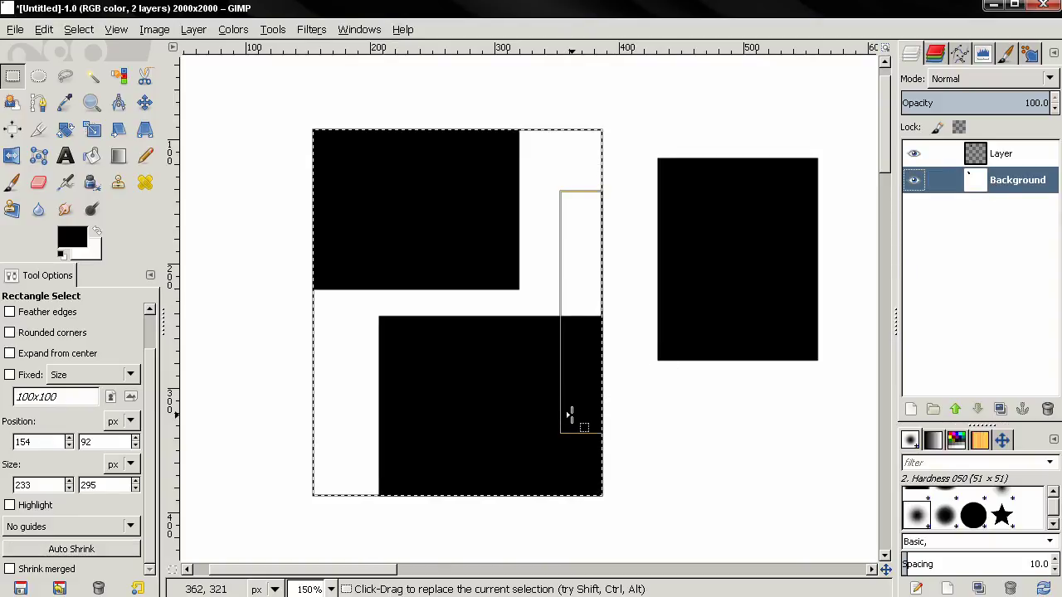
- Draw a selection of about 521 × 385 px around all three black rectangles and auto-shrink it with Shrink merged enabled
{"action": "left_click_drag", "start_coordinate": [218, 73], "coordinate": [866, 550]}
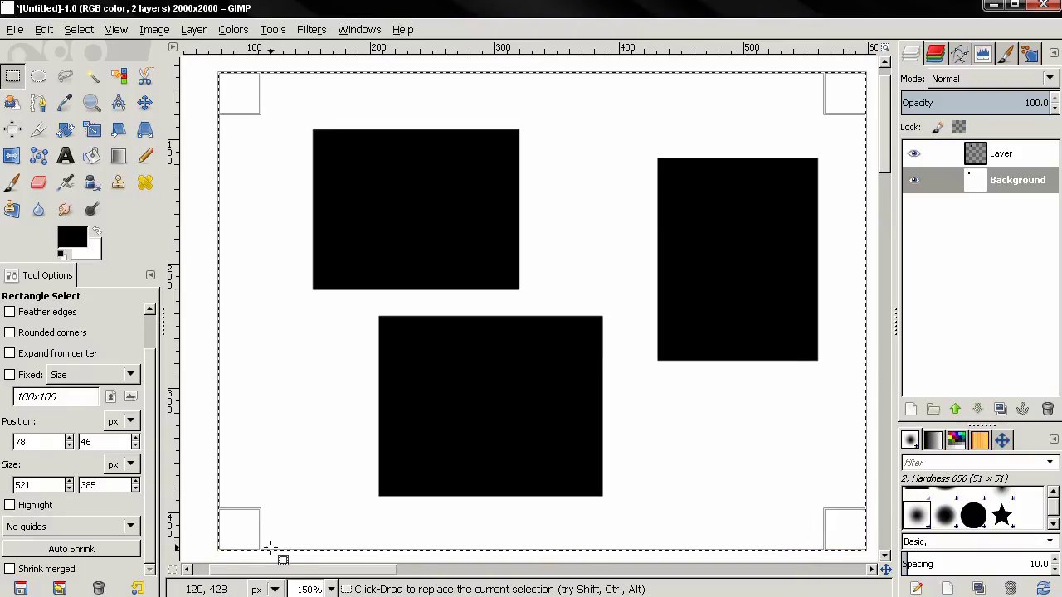
{"action": "left_click", "coordinate": [52, 571]}
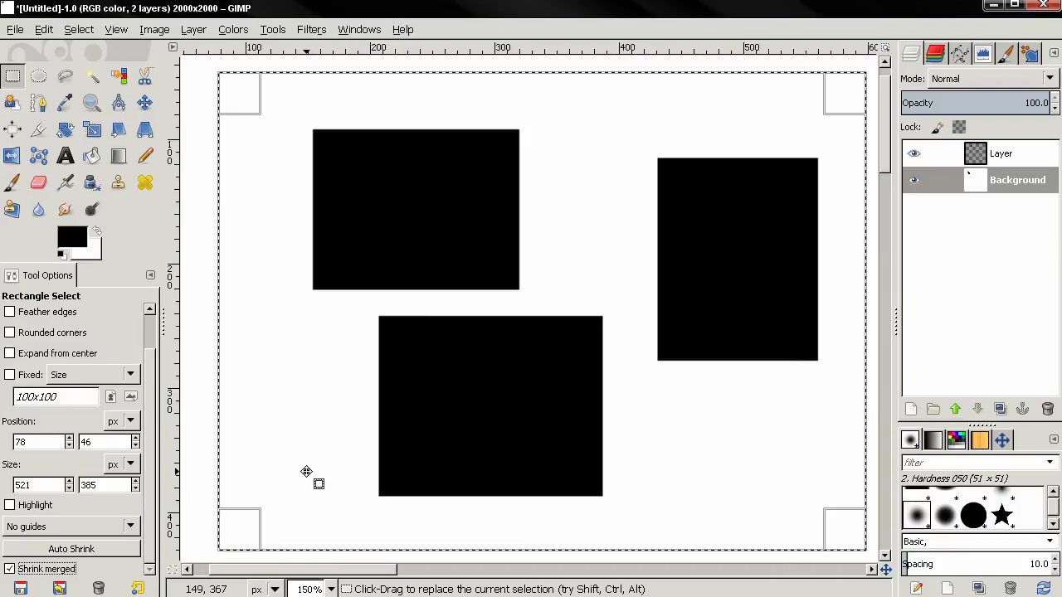
{"action": "left_click", "coordinate": [92, 549]}
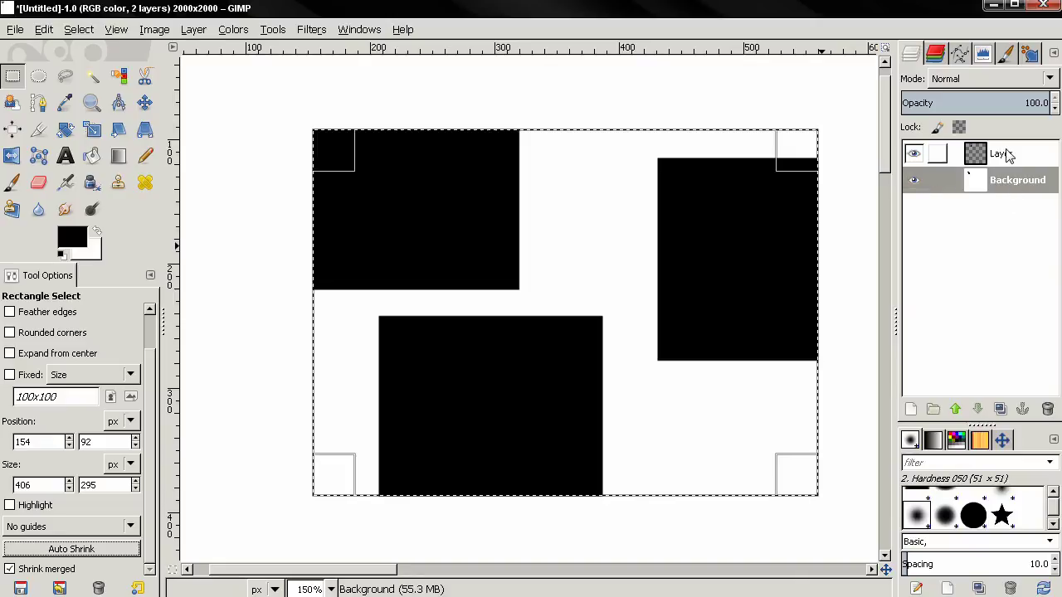
- Make the upper layer active, then turn off Shrink merged and clear the selection
{"action": "left_click", "coordinate": [913, 153]}
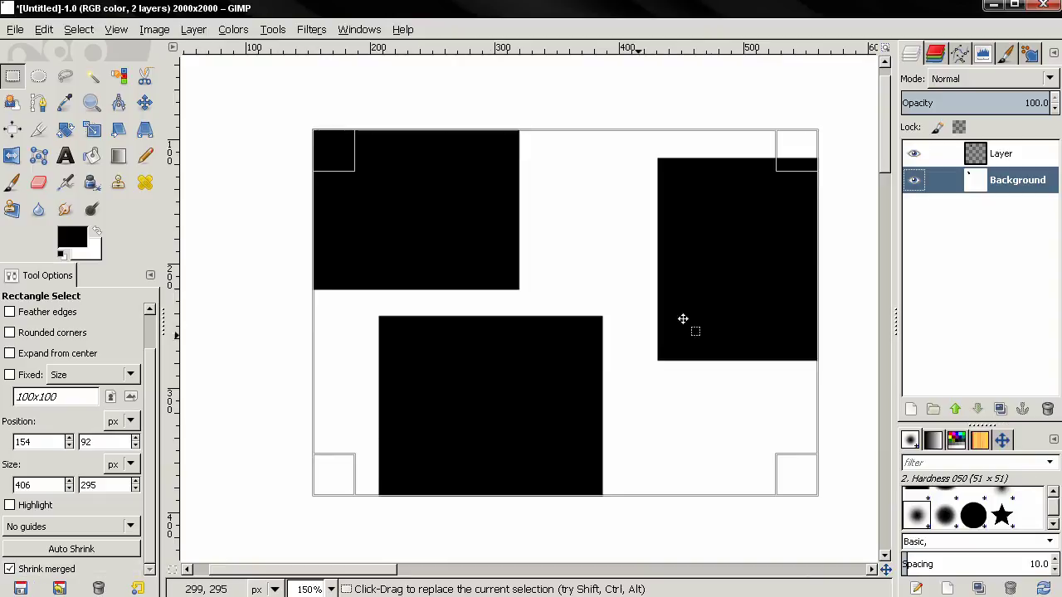
{"action": "left_click", "coordinate": [999, 160]}
{"action": "left_click", "coordinate": [1005, 179]}
{"action": "left_click", "coordinate": [1005, 157]}
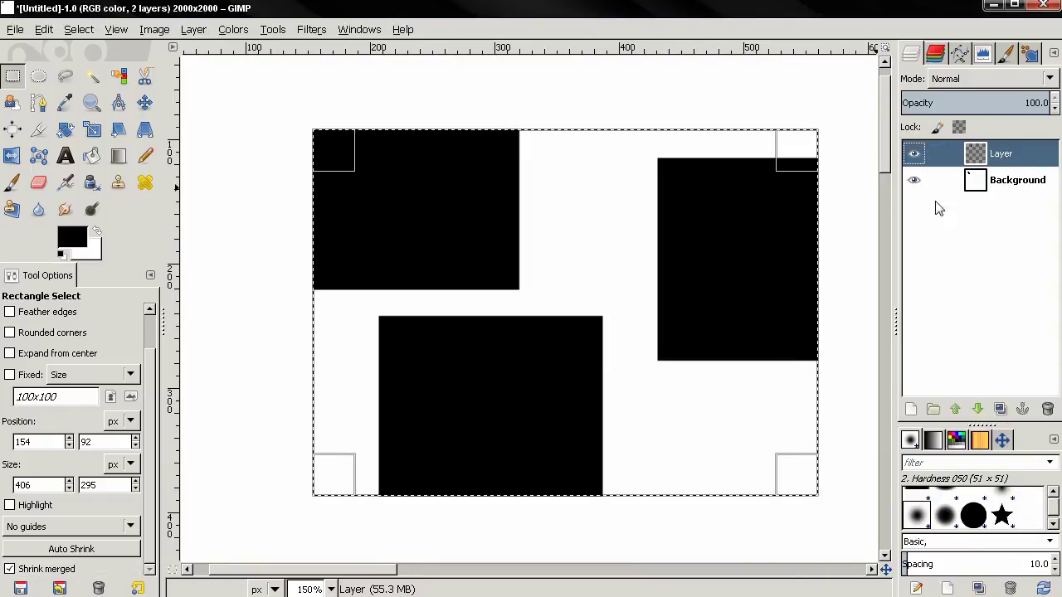
{"action": "left_click", "coordinate": [33, 569]}
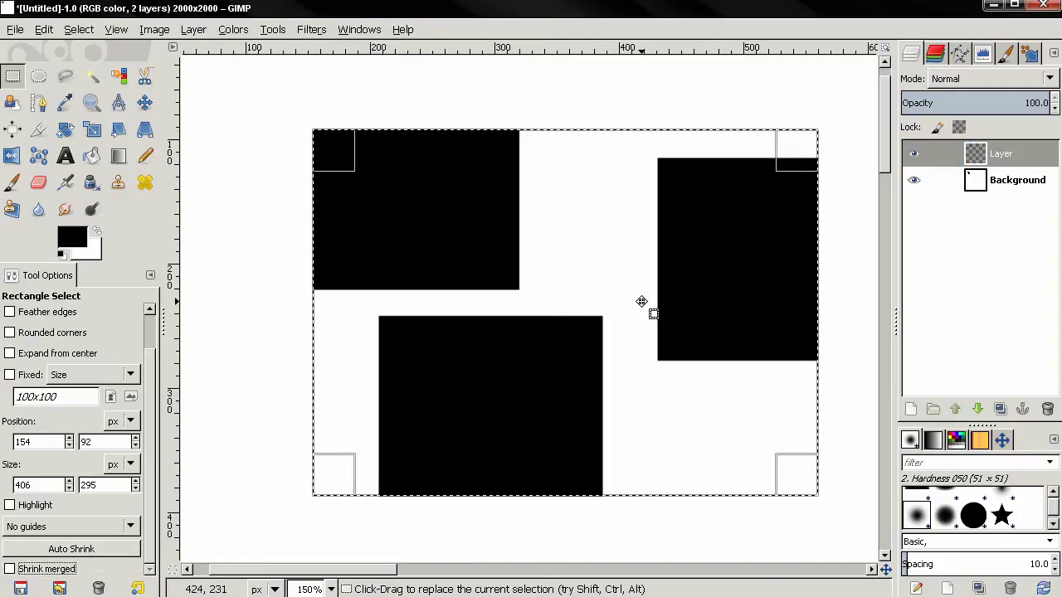
{"action": "left_click", "coordinate": [256, 291]}
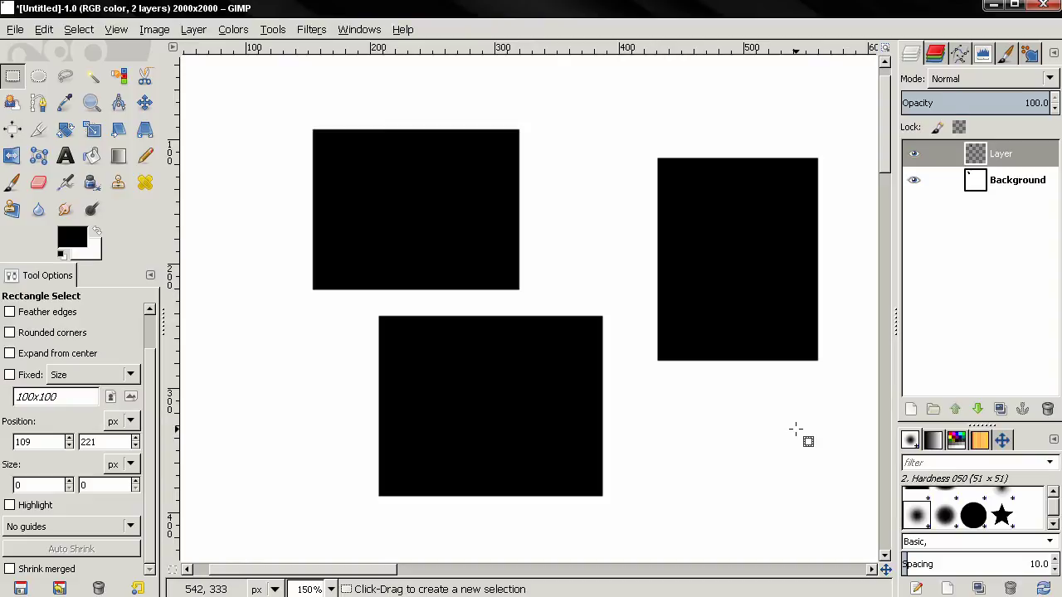
- Compare the tool options of Ellipse Select and Free Select with those of Rectangle Select
{"action": "left_click", "coordinate": [38, 75]}
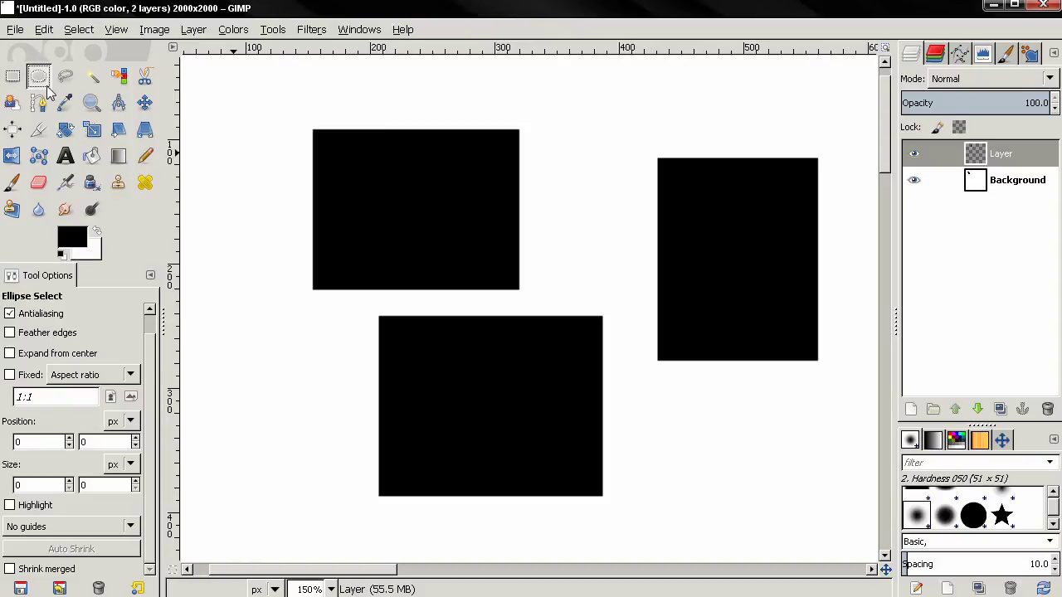
{"action": "left_click", "coordinate": [65, 76]}
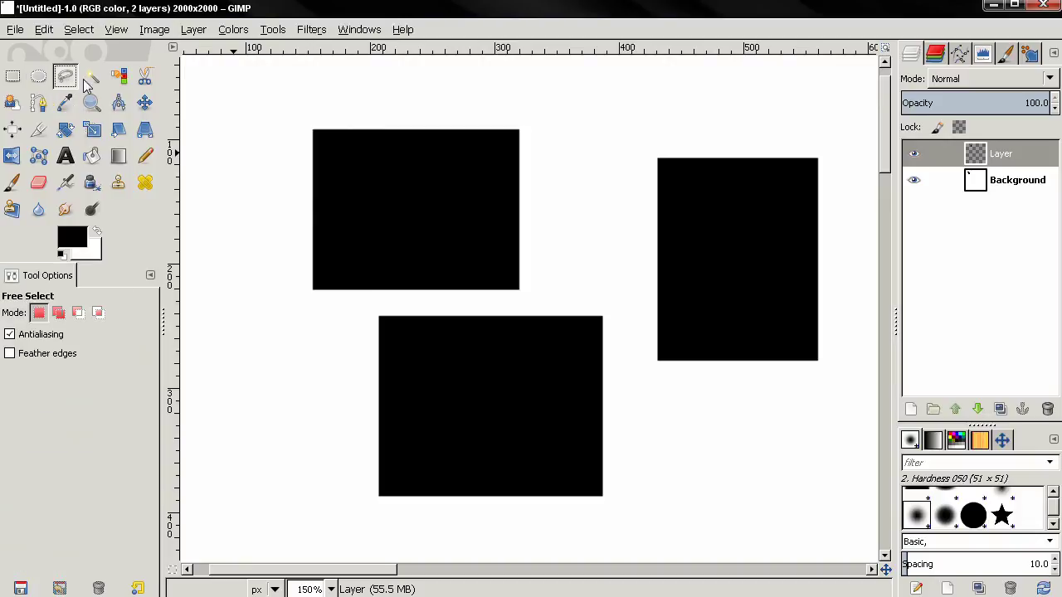
{"action": "left_click", "coordinate": [39, 75]}
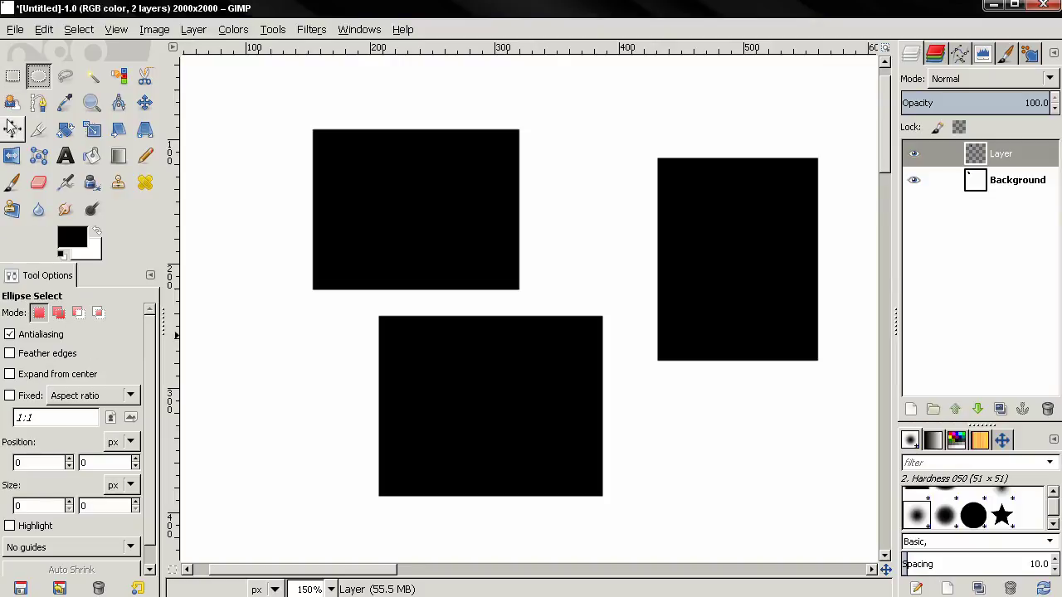
{"action": "left_click", "coordinate": [12, 77]}
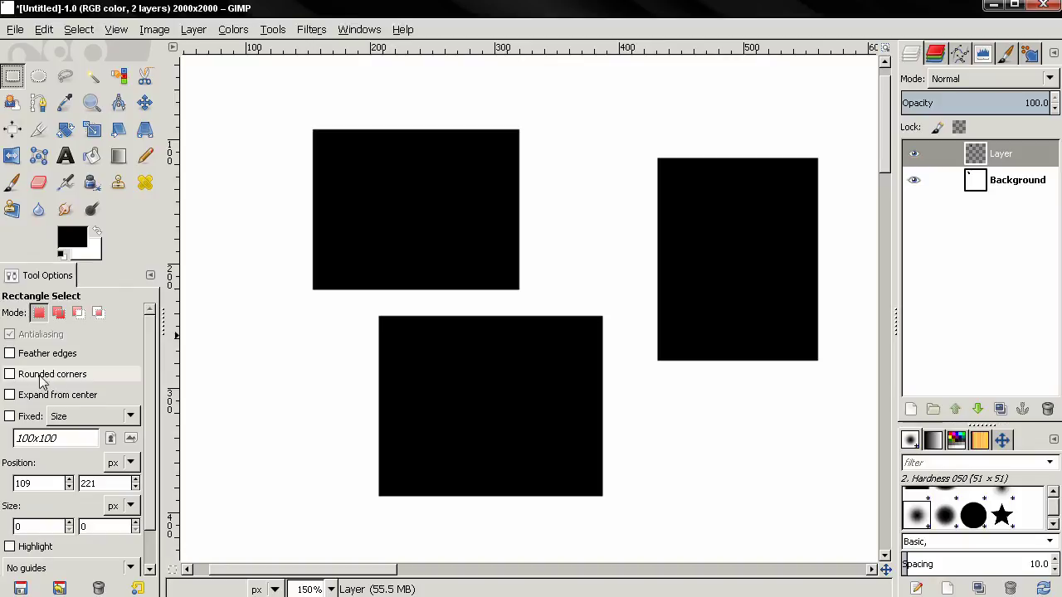
- Try Ellipse Select with an elliptical selection of about 162 × 170 px between the black rectangles, and clear it
{"action": "left_click", "coordinate": [38, 77]}
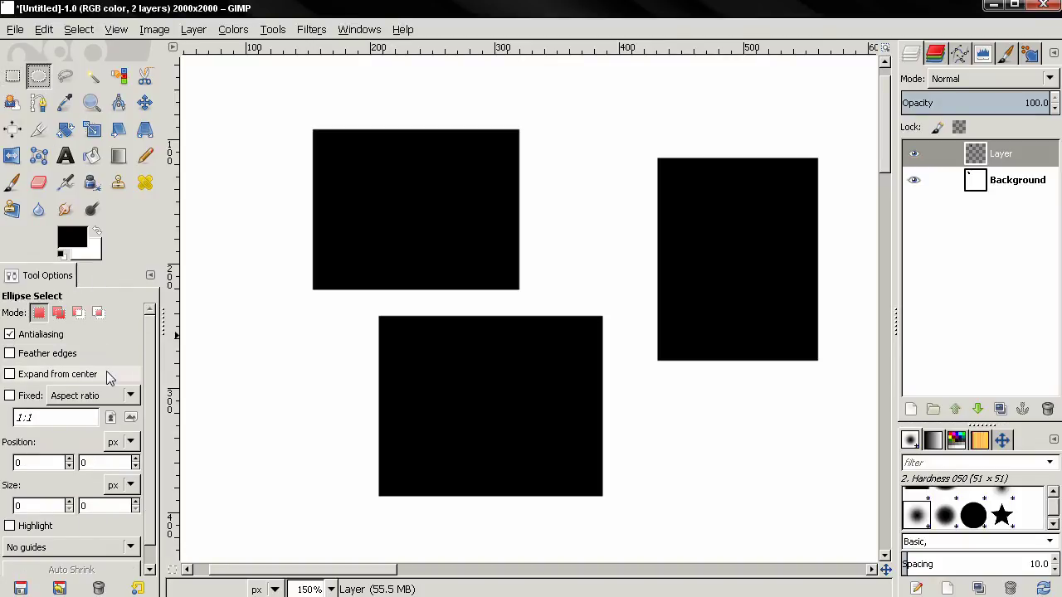
{"action": "left_click_drag", "start_coordinate": [542, 182], "coordinate": [741, 395]}
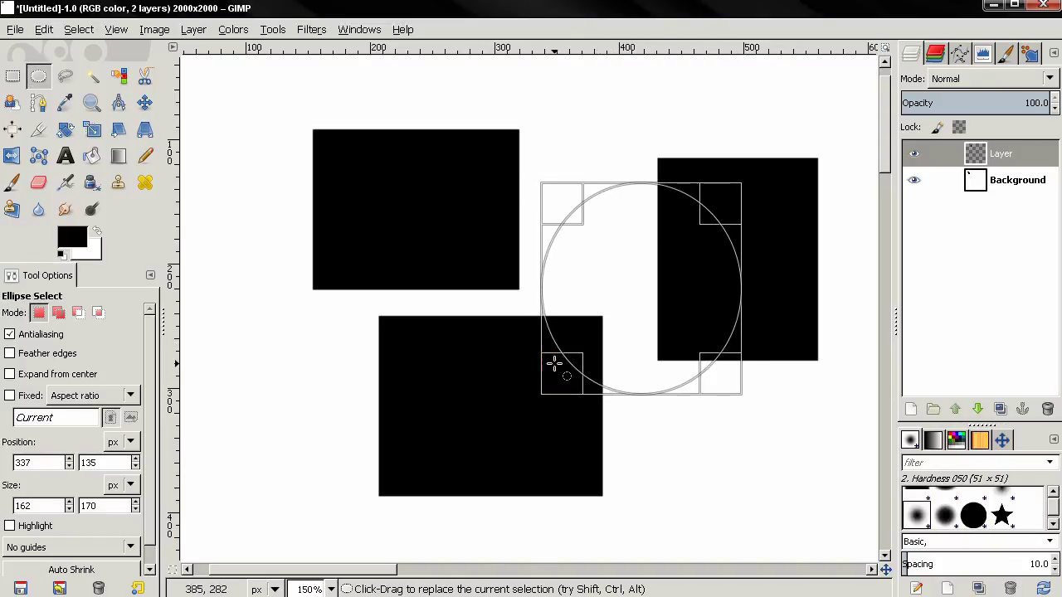
{"action": "left_click", "coordinate": [277, 368]}
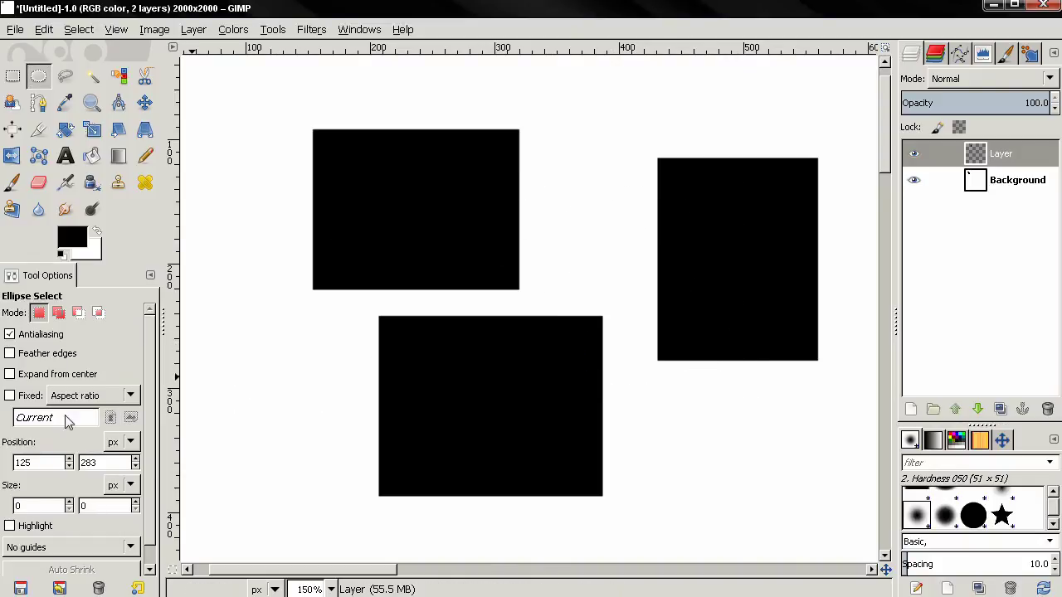
- Examine how the Ellipse Select options differ from the Rectangle Select options, ending with Rectangle Select active
{"action": "scroll", "coordinate": [152, 470], "scroll_direction": "down", "scroll_amount": 1}
{"action": "scroll", "coordinate": [152, 475], "scroll_direction": "up", "scroll_amount": 1}
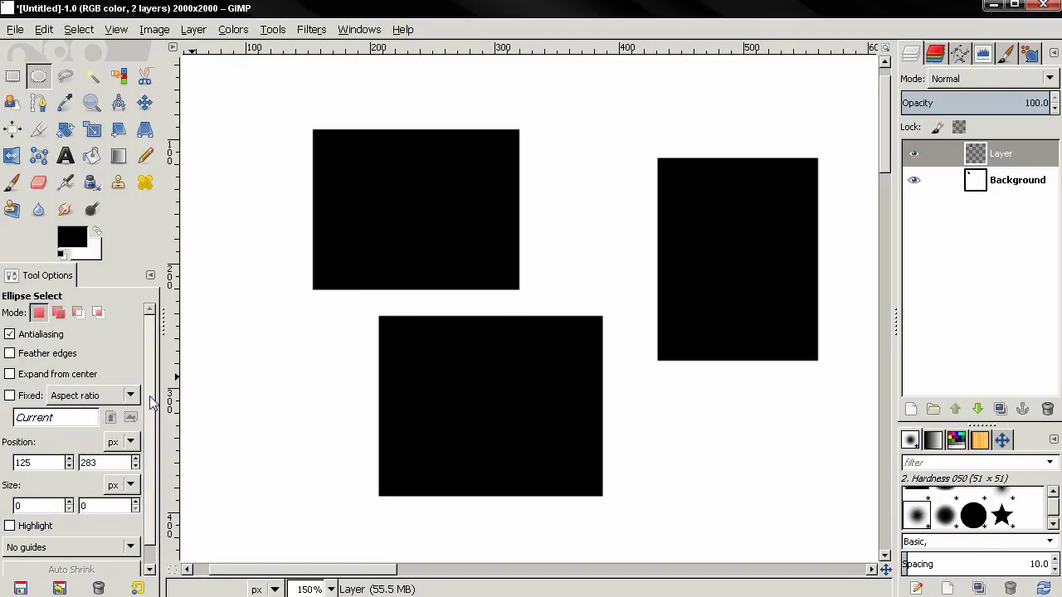
{"action": "left_click", "coordinate": [12, 75]}
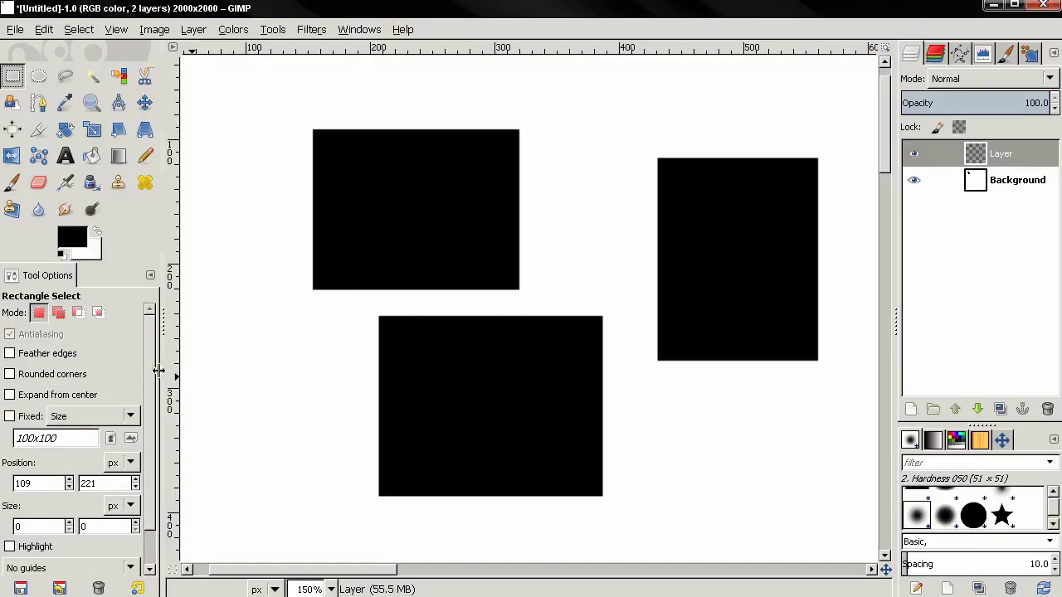
{"action": "scroll", "coordinate": [152, 414], "scroll_direction": "down", "scroll_amount": 1}
{"action": "scroll", "coordinate": [149, 462], "scroll_direction": "up", "scroll_amount": 1}
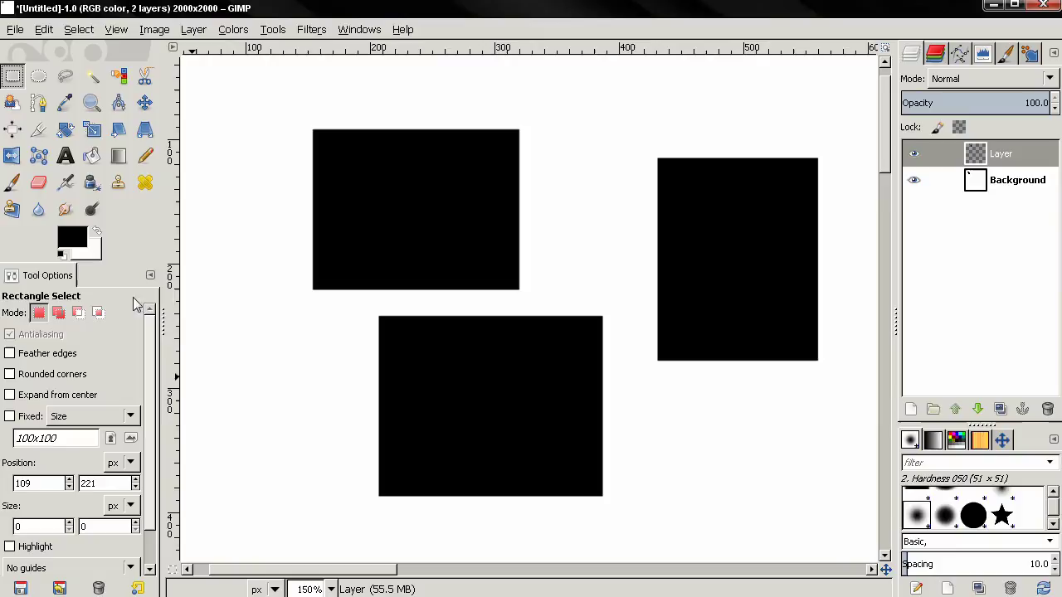
{"action": "left_click", "coordinate": [38, 76]}
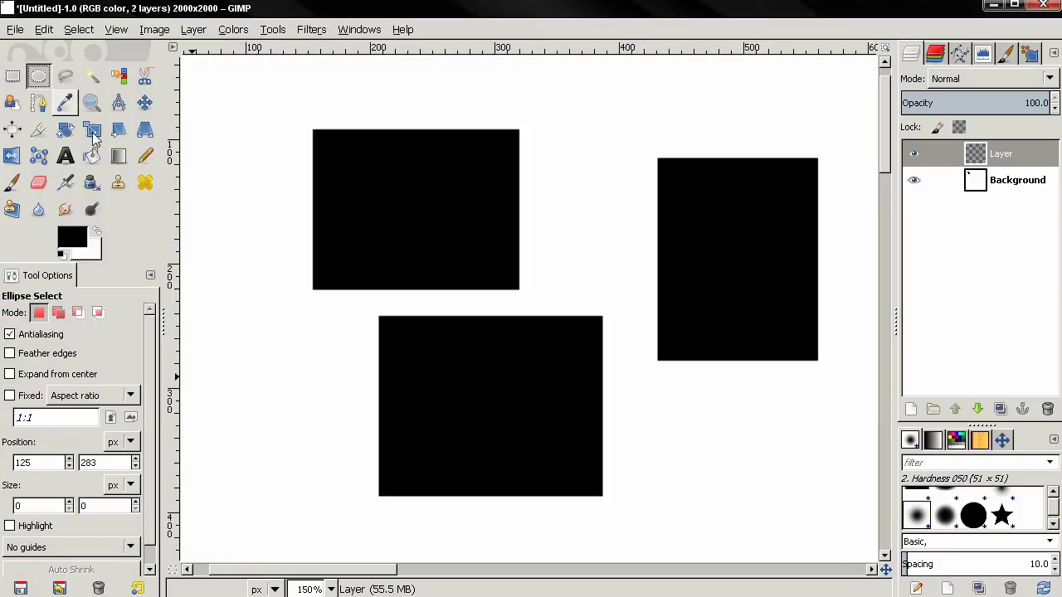
{"action": "left_click", "coordinate": [12, 76]}
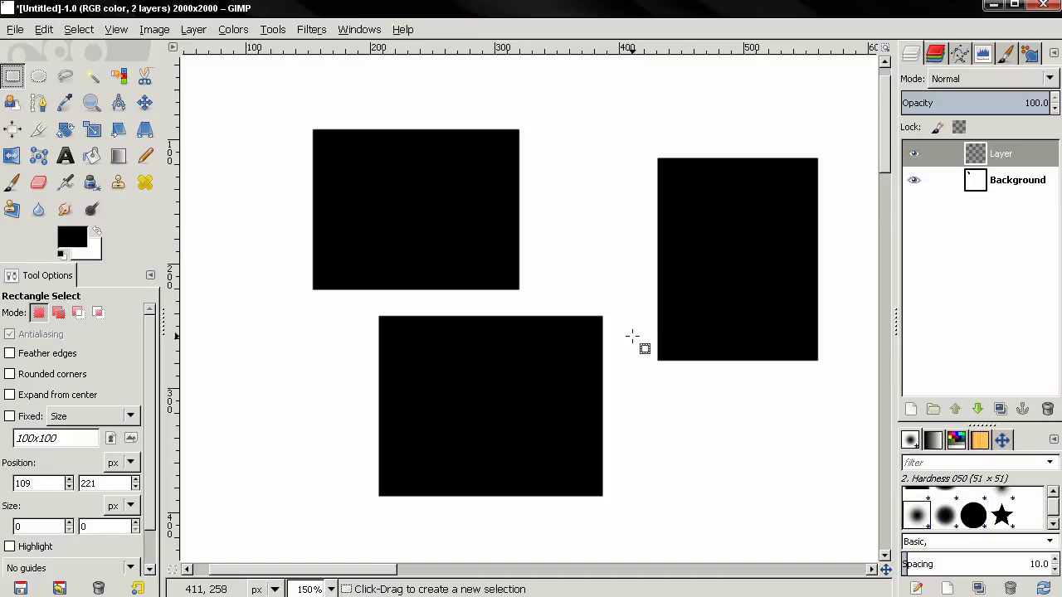
- Delete the upper layer and undo the earlier edits until the canvas is blank
{"action": "left_click", "coordinate": [1047, 409]}
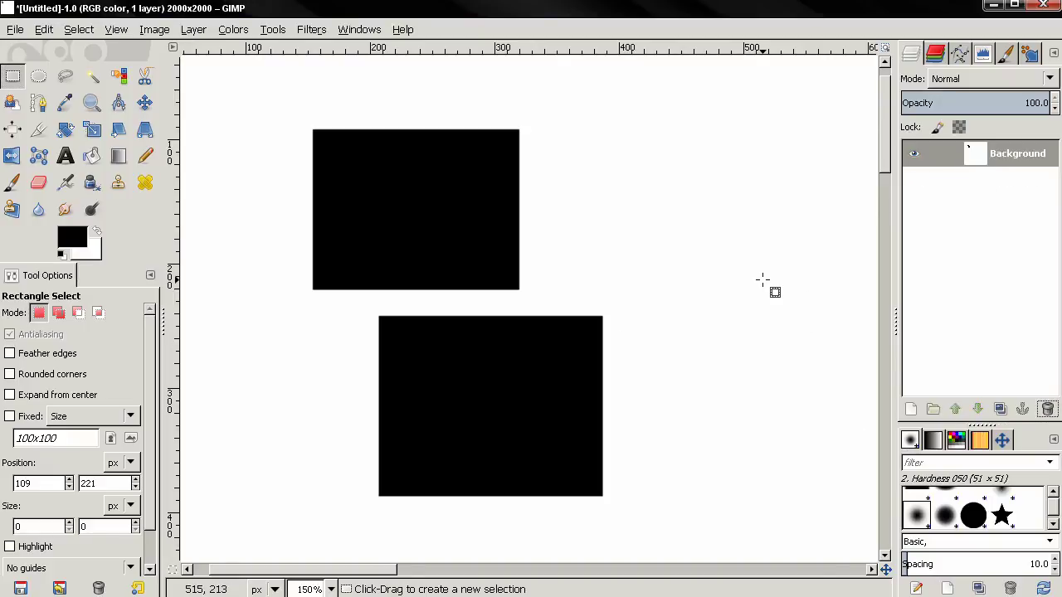
{"action": "key", "text": "ctrl+z"}
{"action": "key", "text": "ctrl+z"}
{"action": "key", "text": "ctrl+z"}
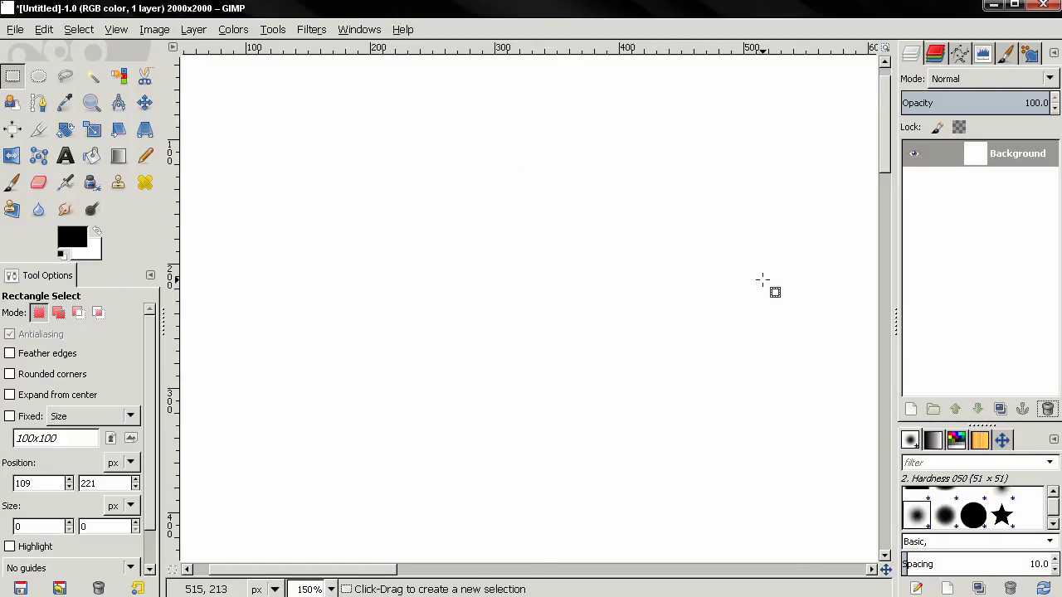